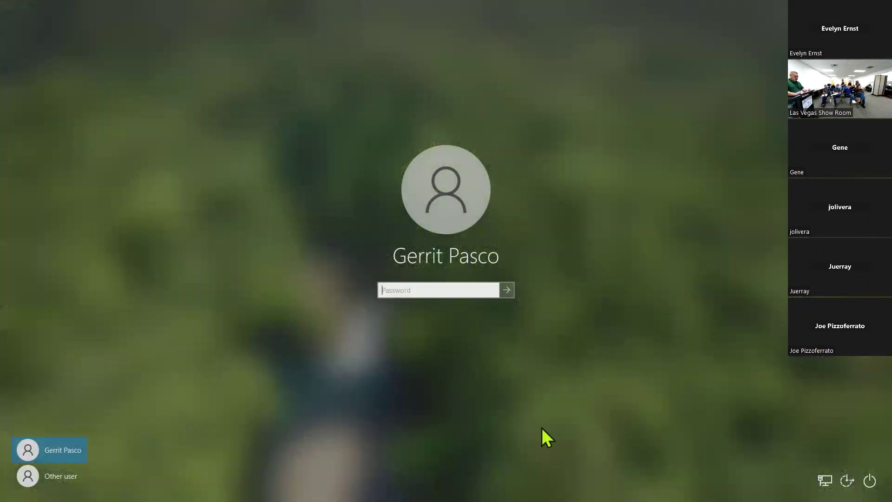
# Sign in to the Windows account with the account password
pyautogui.write('••••••')
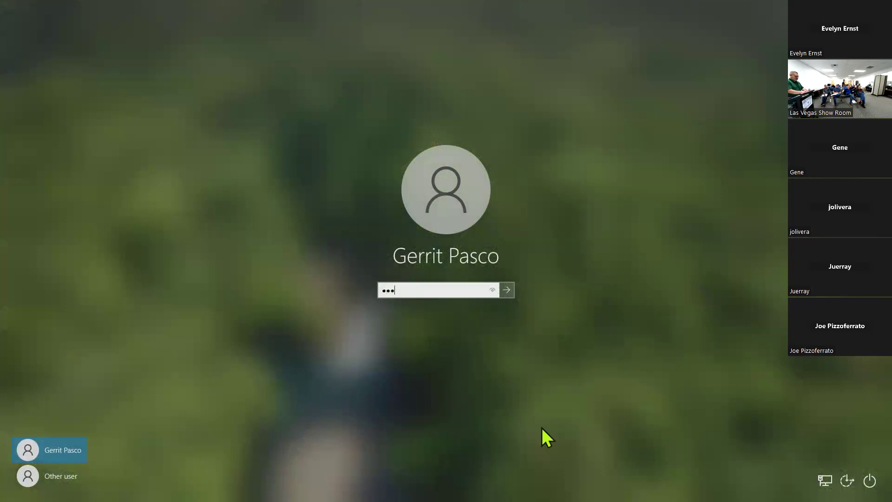
pyautogui.write('••••••')
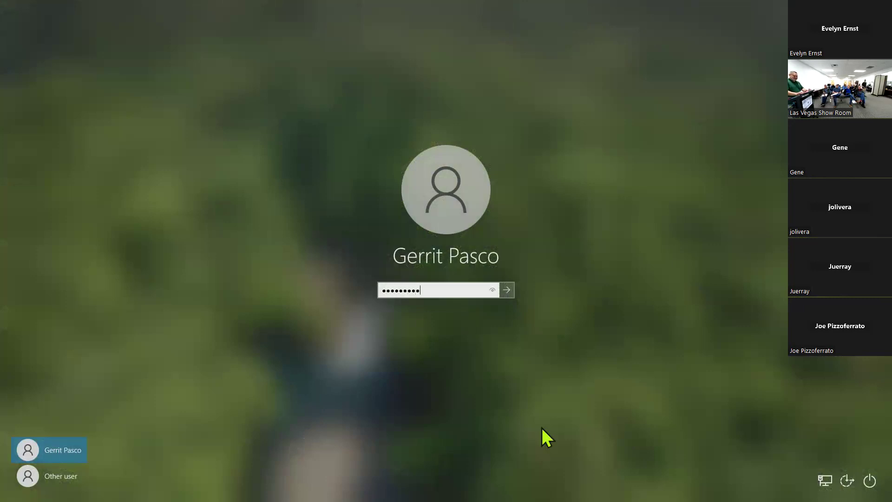
pyautogui.press('Return')
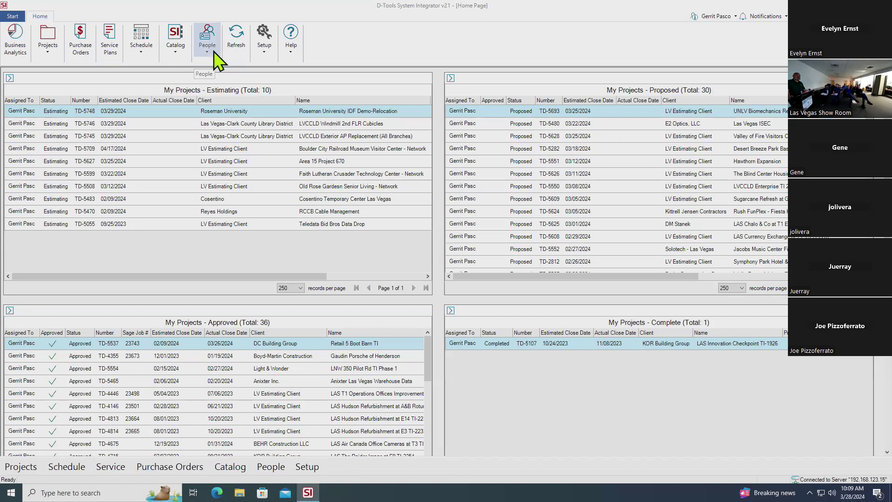
# Show the Clients / Vendors / Contacts popup from the People ribbon button and navigation tab
pyautogui.click(214, 53)
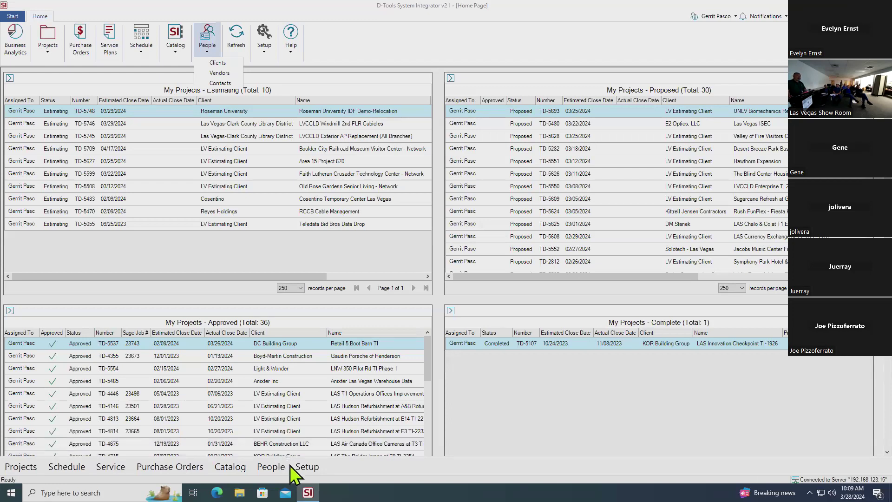
pyautogui.click(278, 463)
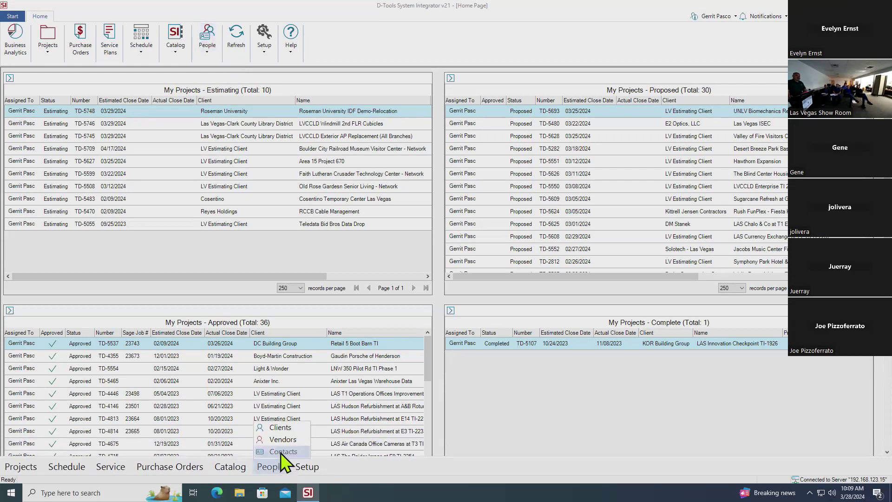
# Choose Clients to open the Client Explorer listing 1095 clients
pyautogui.click(297, 428)
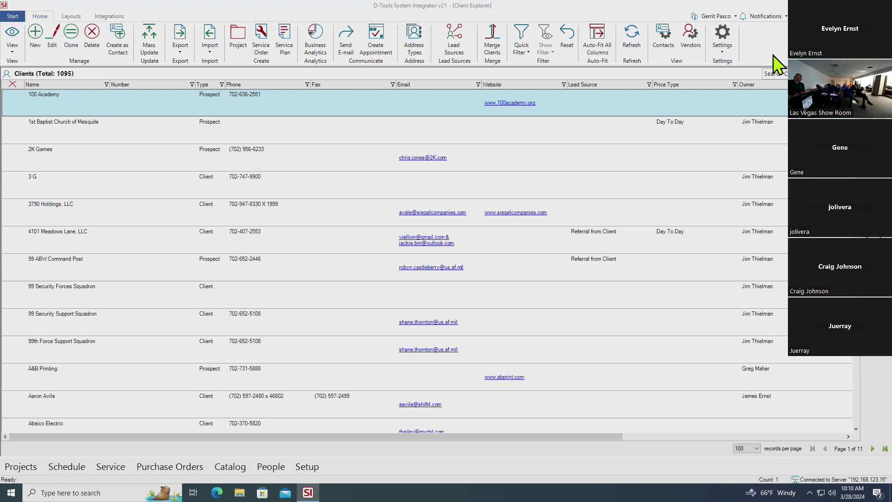
# Un-maximize the Client Explorer window and put the cursor in the Search Clients (F3) box
pyautogui.moveTo(639, 6); pyautogui.dragTo(492, 39)
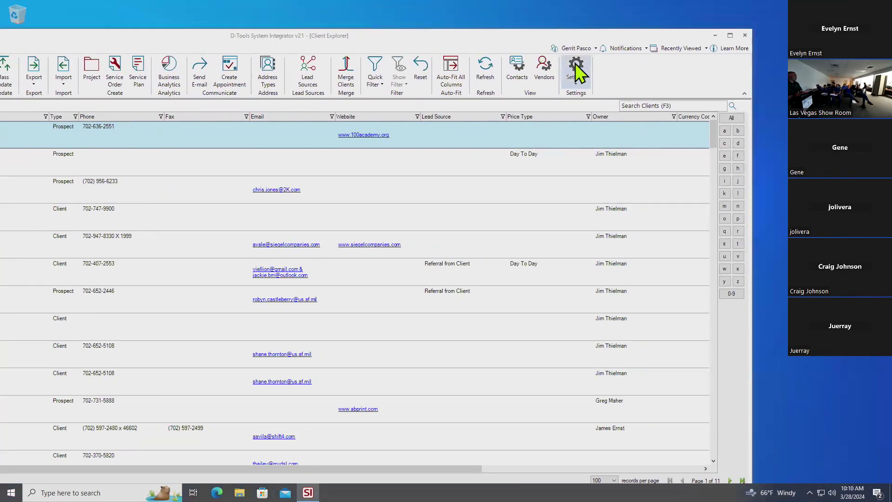
pyautogui.click(664, 108)
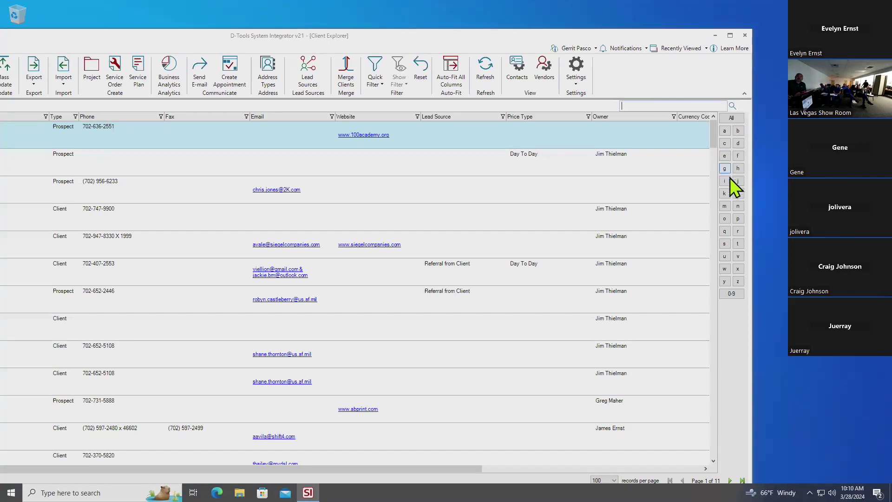
pyautogui.click(723, 193)
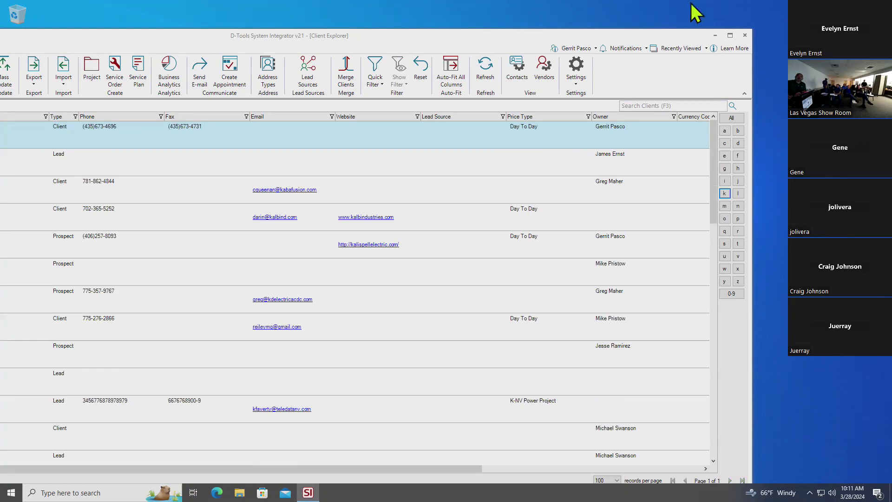
pyautogui.click(730, 35)
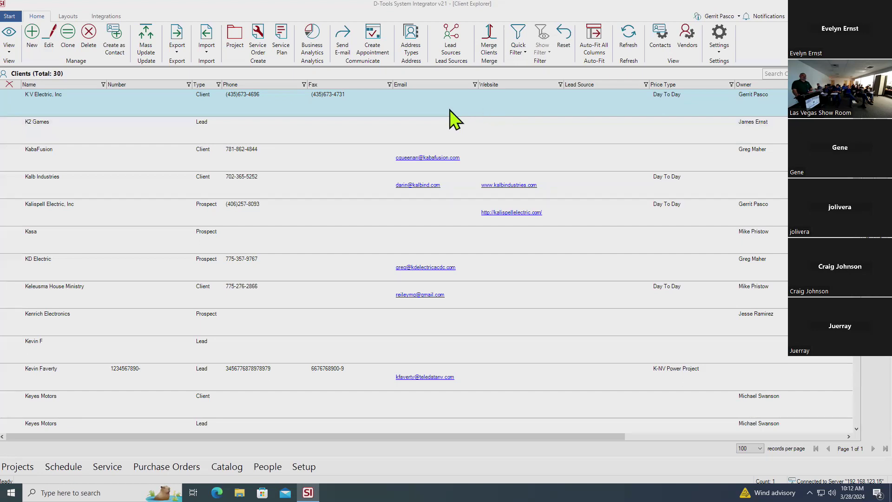
pyautogui.click(35, 37)
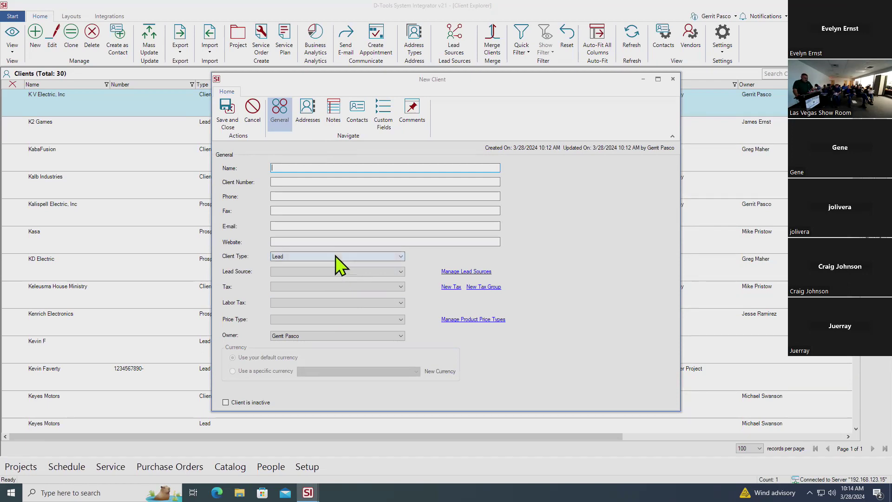
pyautogui.click(324, 184)
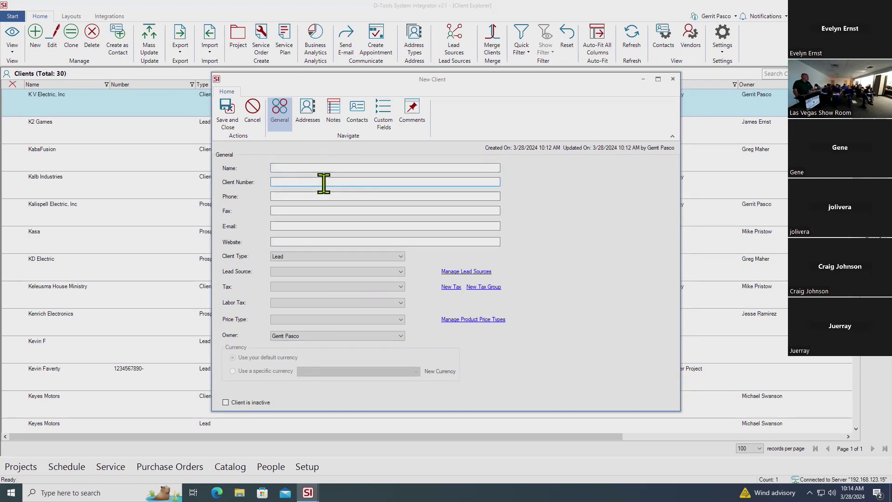
pyautogui.click(325, 194)
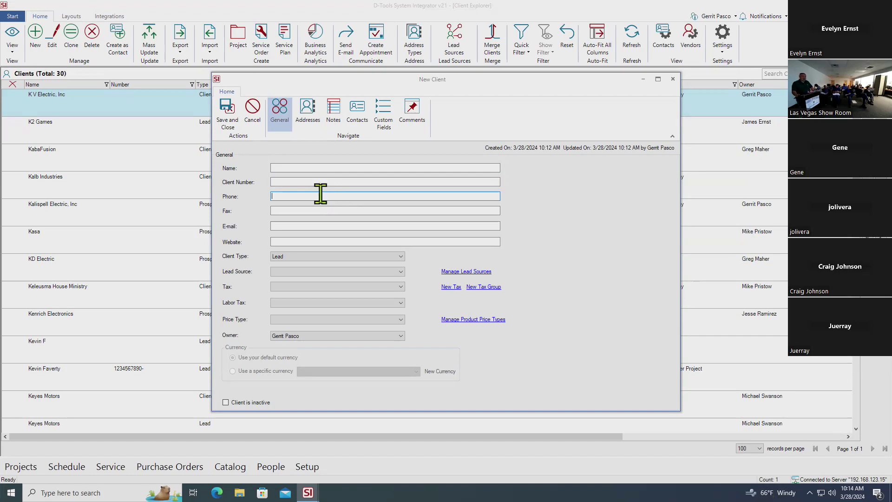
pyautogui.click(319, 209)
pyautogui.click(320, 226)
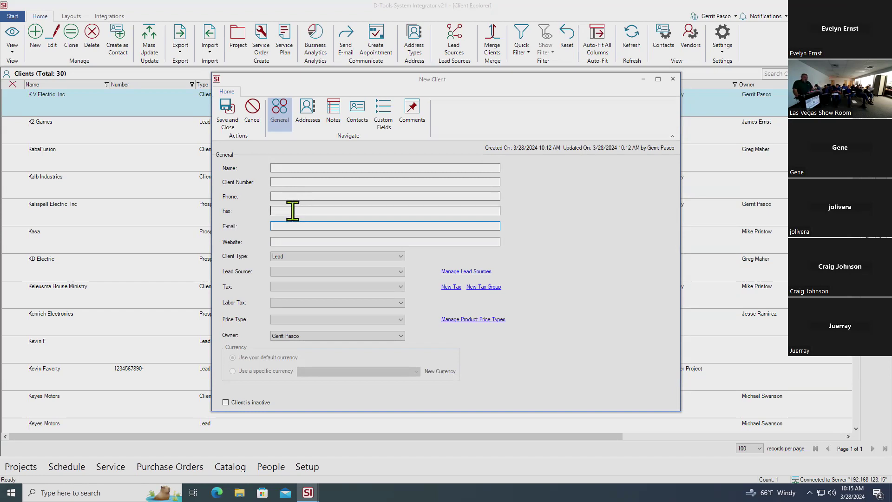
pyautogui.click(303, 241)
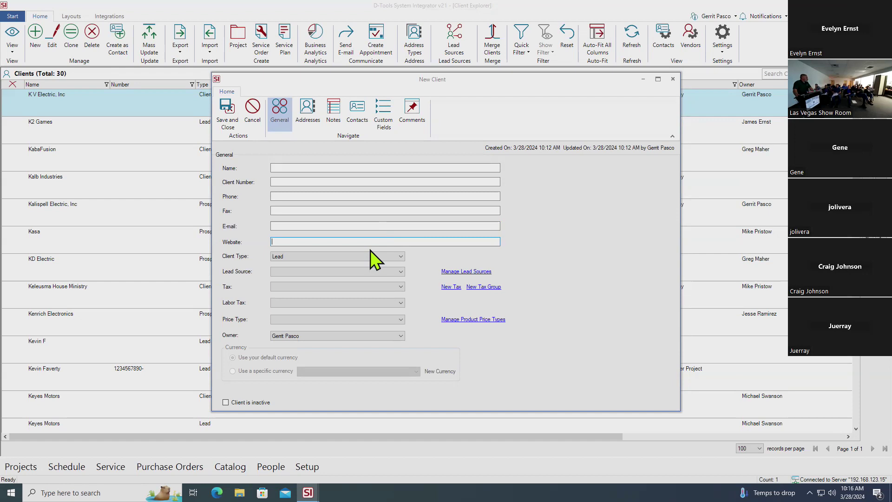
pyautogui.click(403, 257)
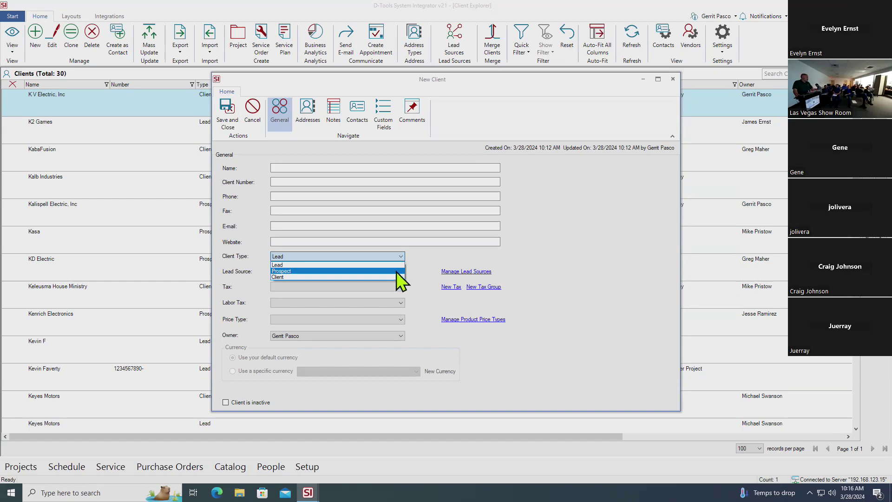
pyautogui.press('Up')
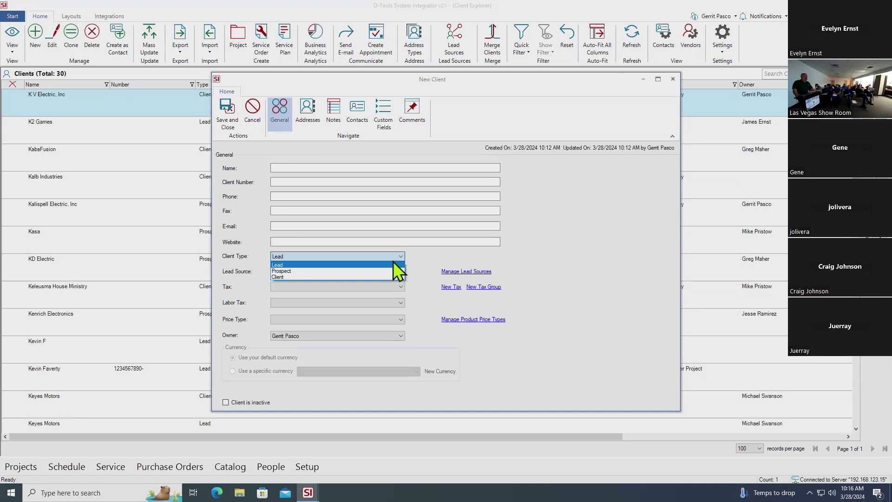
pyautogui.press('Up')
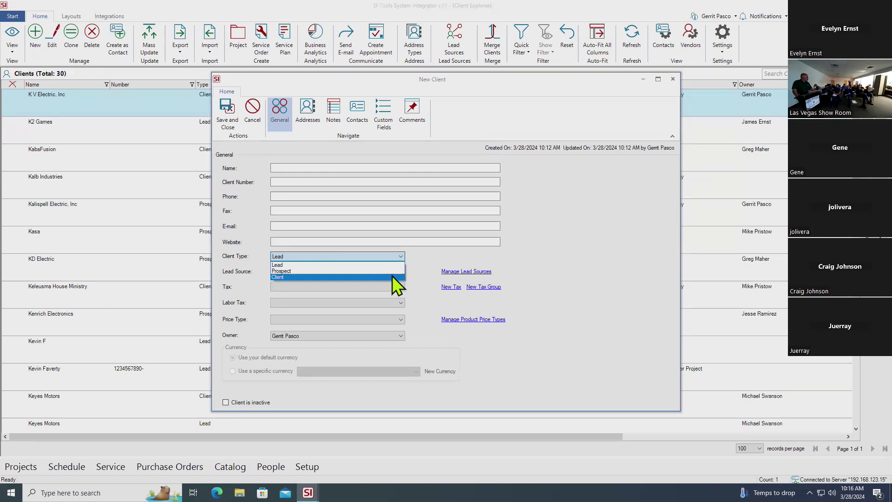
pyautogui.click(423, 258)
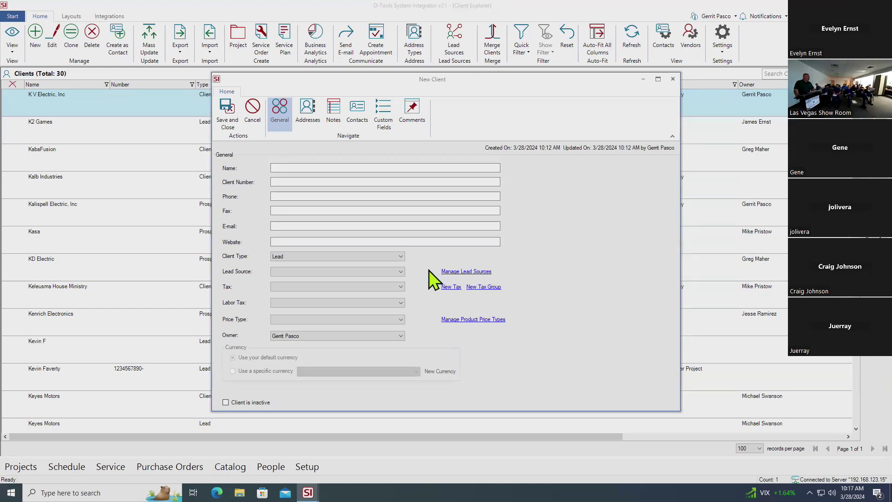
pyautogui.click(400, 272)
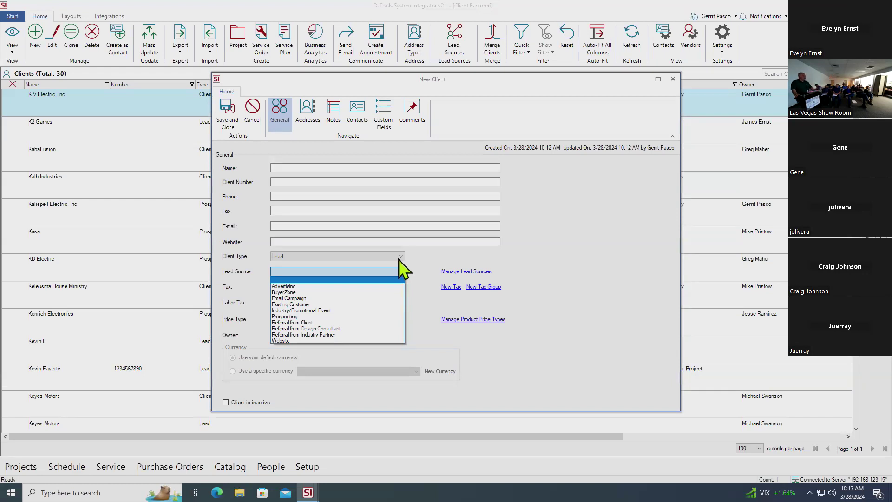
pyautogui.click(419, 279)
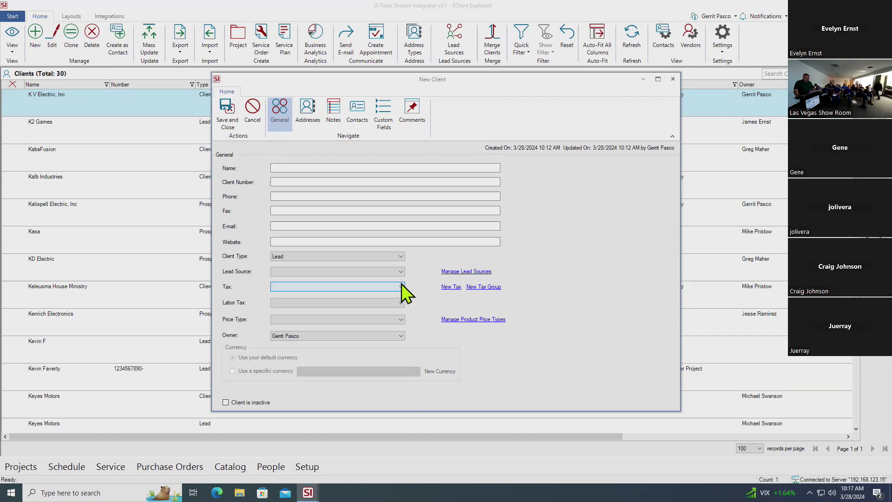
# Leave the new client's Tax blank and show the Price Type options
pyautogui.click(400, 286)
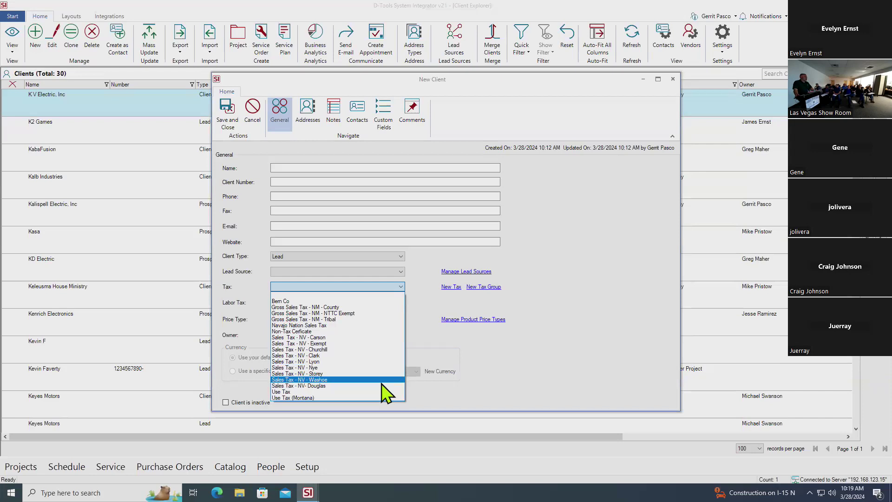
pyautogui.click(437, 335)
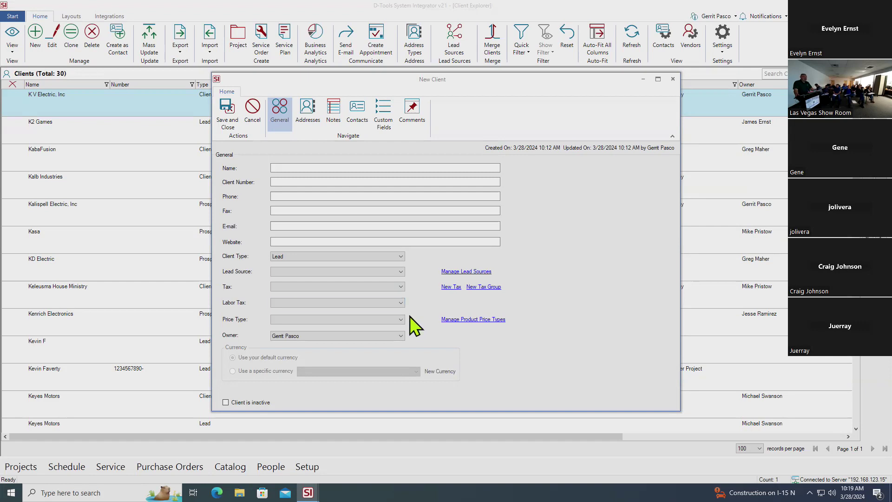
pyautogui.click(402, 320)
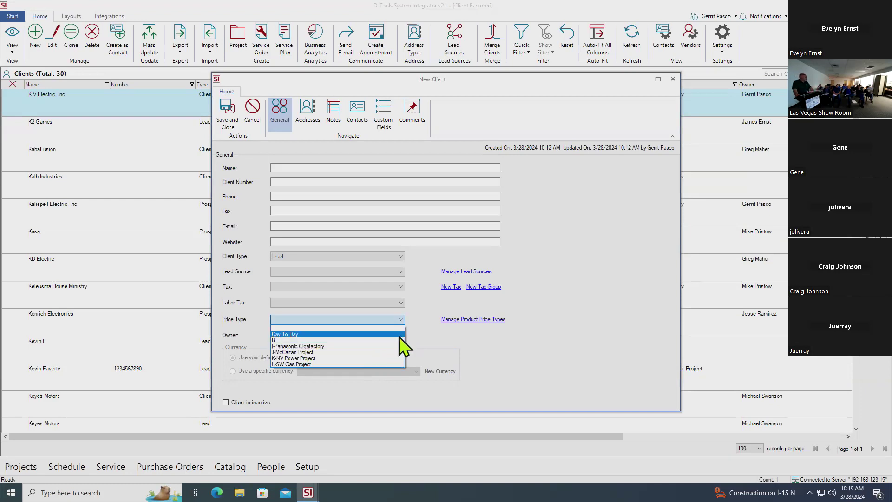
# Leave Price Type unset and switch the New Client form to its Addresses page
pyautogui.click(445, 342)
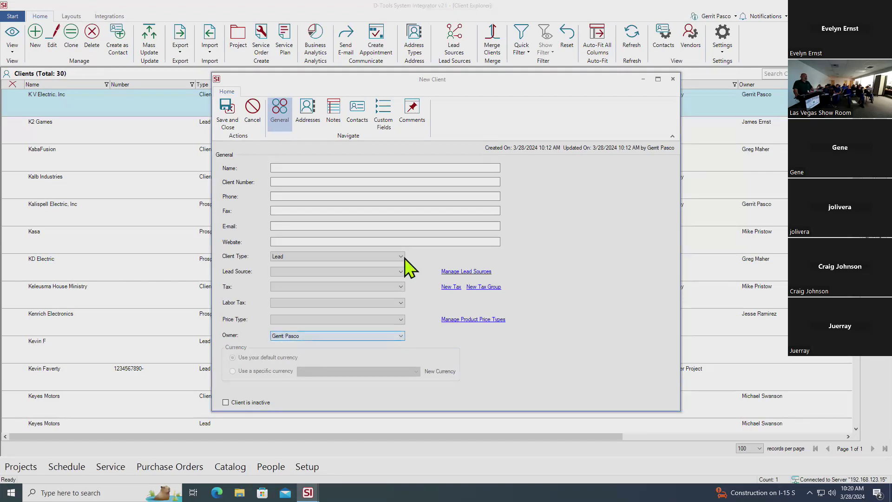
pyautogui.click(307, 108)
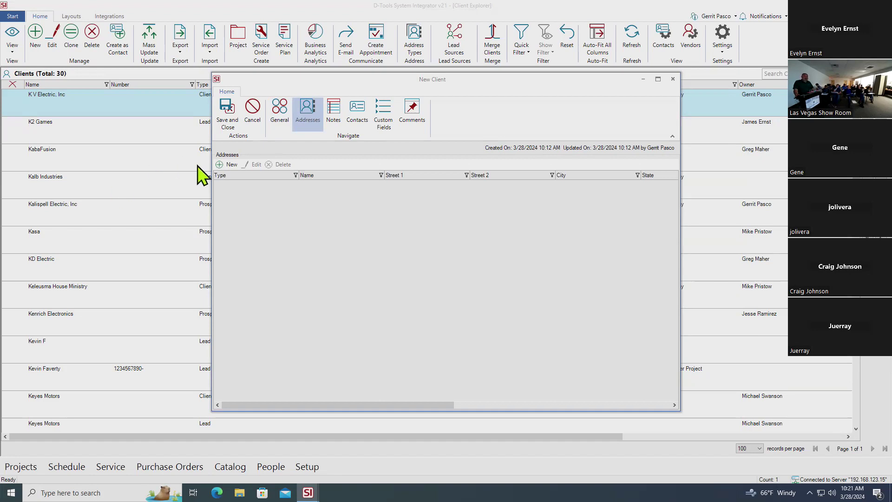
# Start a new client address with its Type set to Site
pyautogui.click(231, 165)
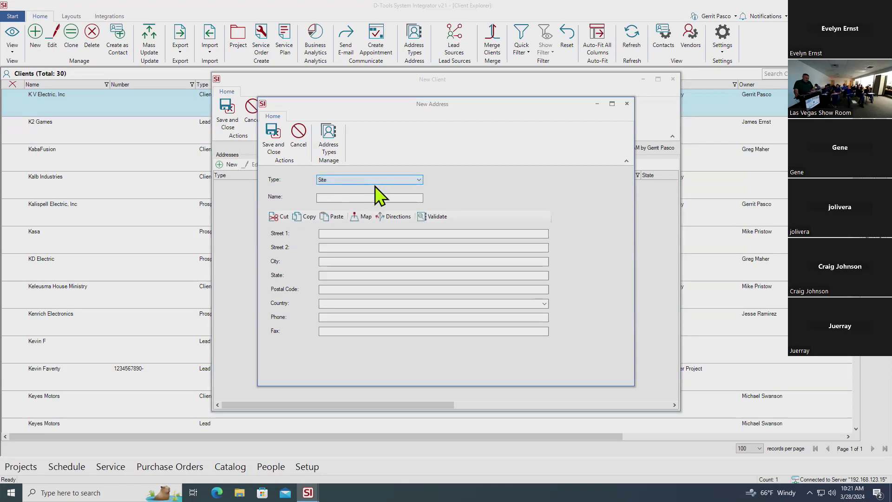
pyautogui.click(419, 180)
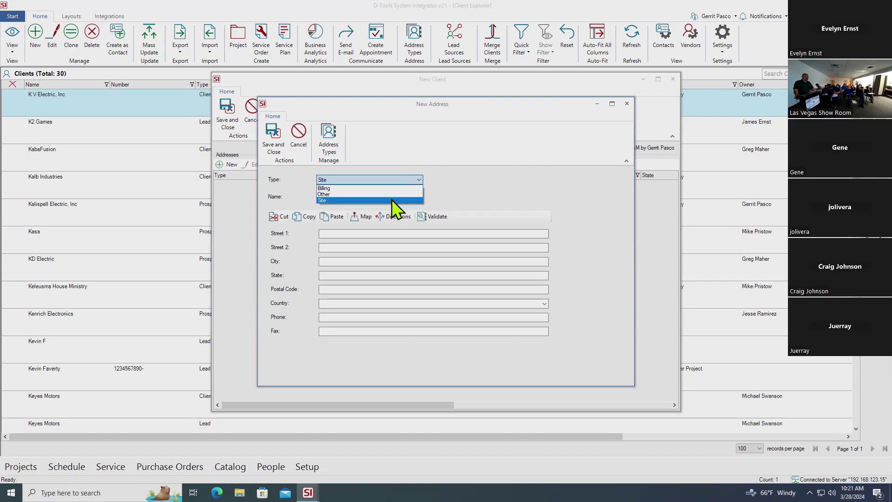
pyautogui.click(391, 199)
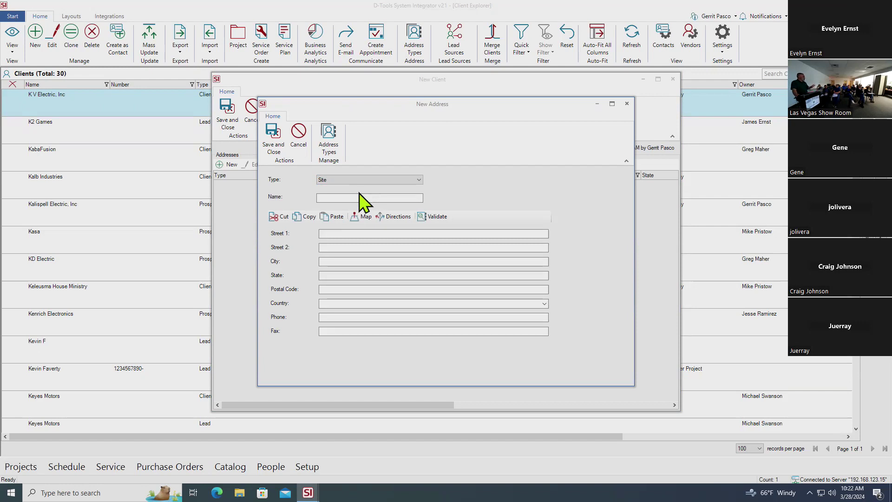
pyautogui.click(361, 197)
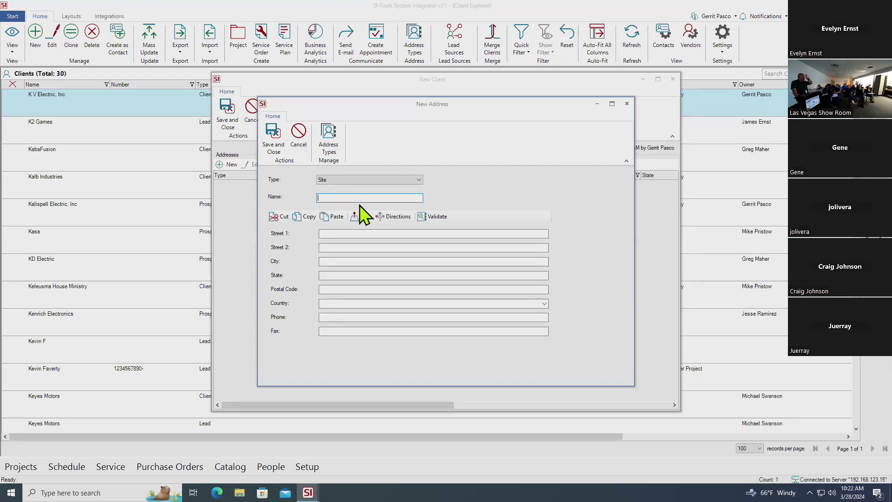
pyautogui.click(398, 181)
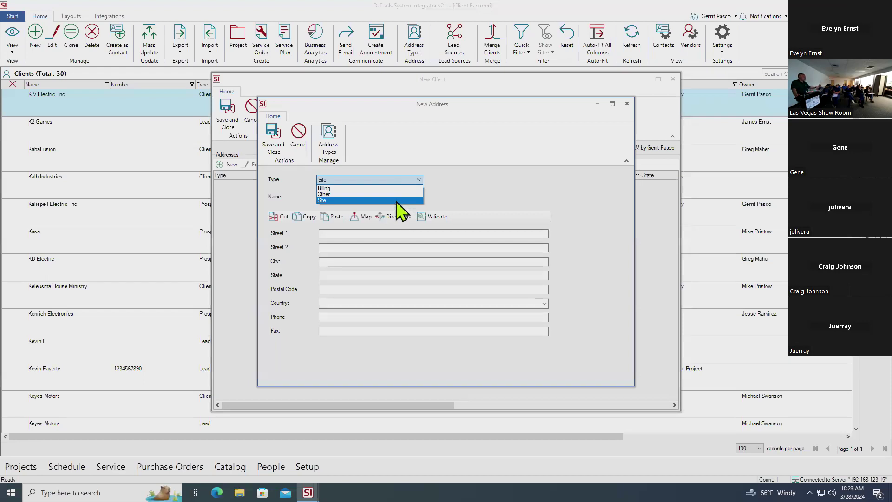
pyautogui.click(397, 200)
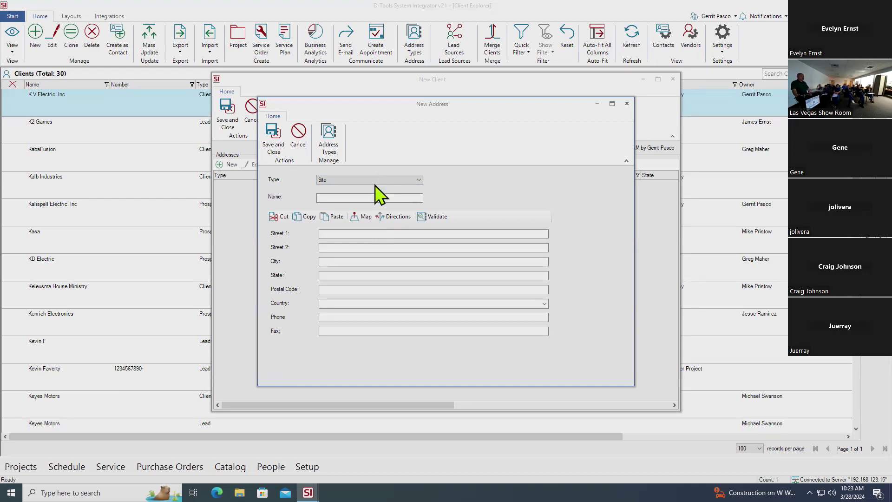
pyautogui.click(372, 198)
# Fill the address Name field with placeholder text 'sdfgtdrtgfh'
pyautogui.write('edryhyu')
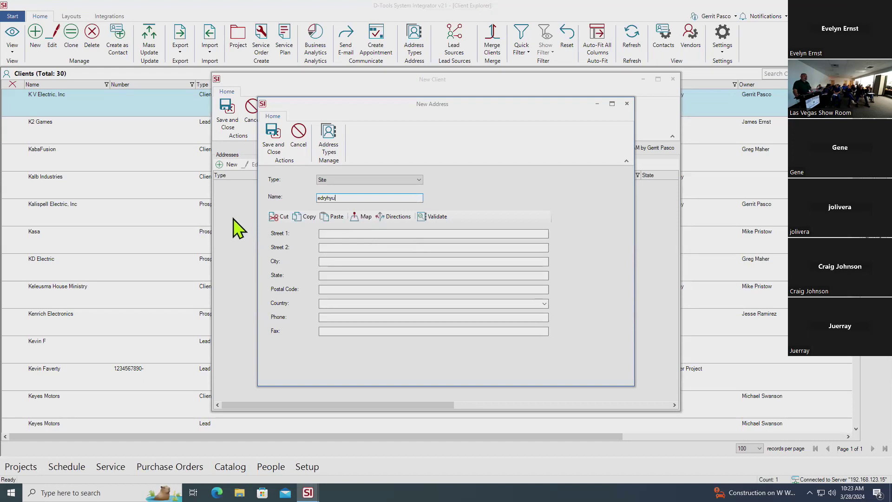
pyautogui.press('BackSpace')
pyautogui.press('BackSpace')
pyautogui.press('BackSpace')
pyautogui.press('BackSpace')
pyautogui.press('BackSpace')
pyautogui.press('BackSpace')
pyautogui.press('BackSpace')
pyautogui.write('sdfgtdrtgfh')
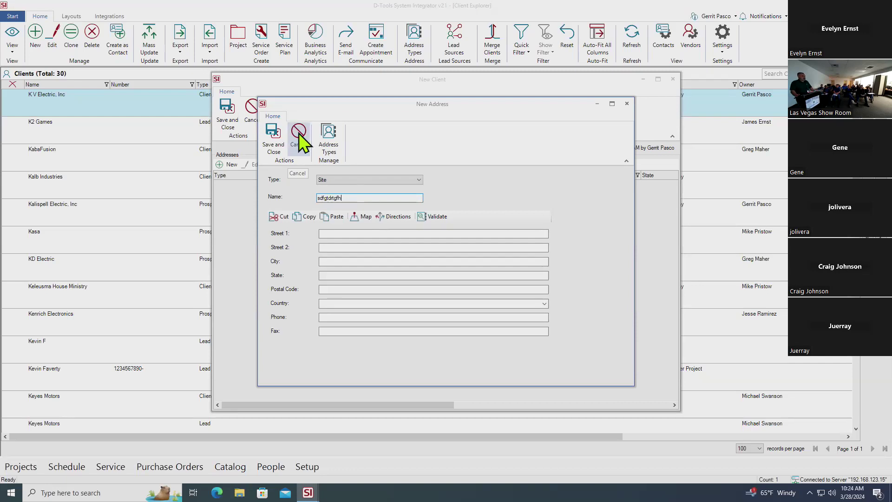
pyautogui.click(336, 180)
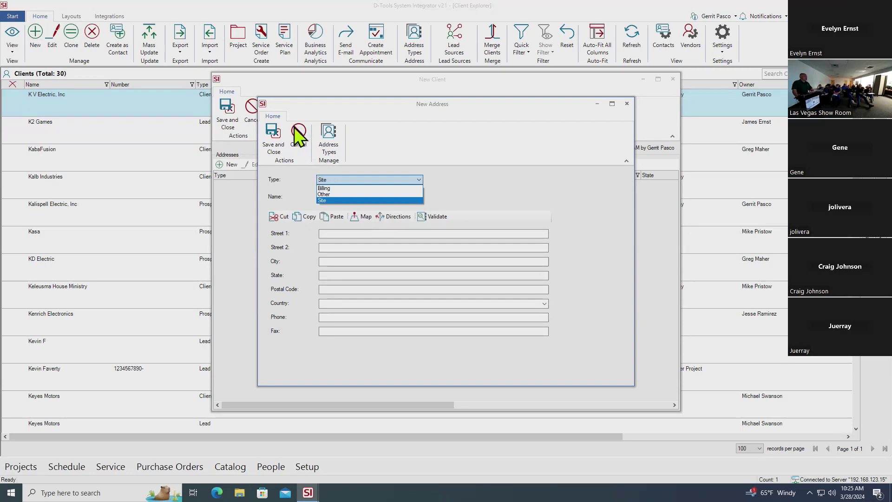
pyautogui.click(298, 139)
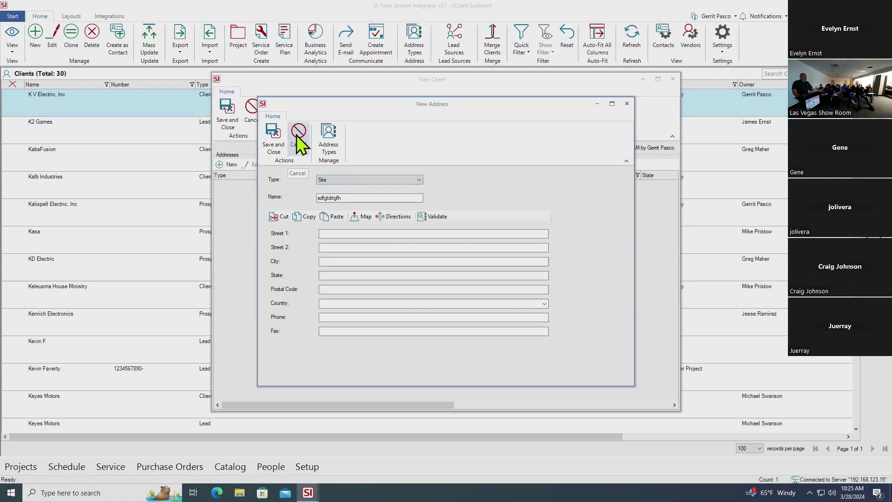
# Cancel the New Address dialog and view the client's Notes, then its empty Contacts page
pyautogui.click(301, 135)
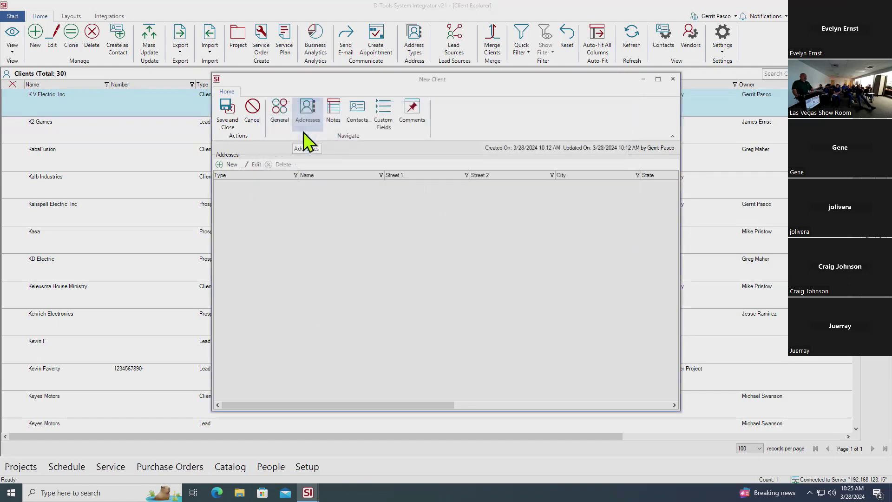
pyautogui.click(341, 120)
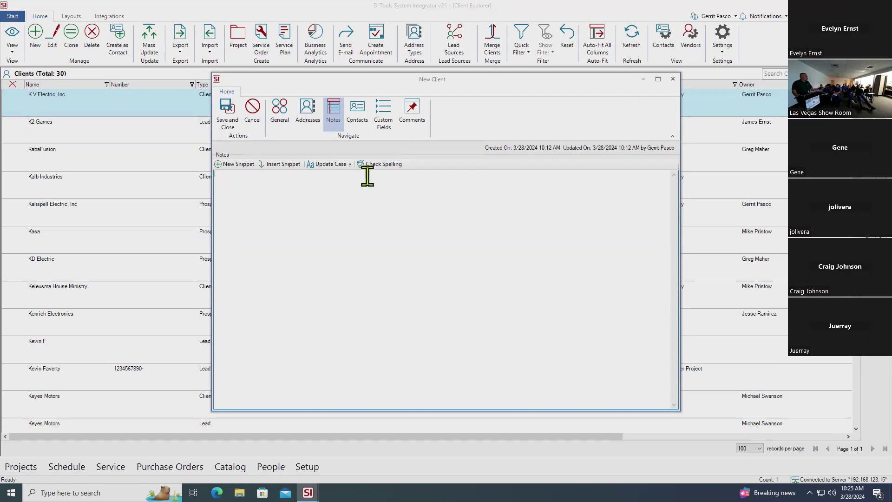
pyautogui.click(367, 120)
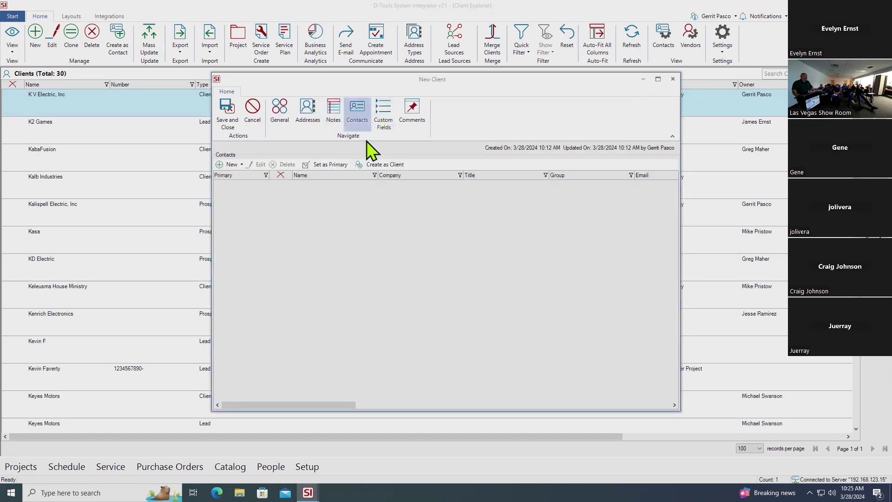
# Open a blank New Contact form for the client, ready for the first name
pyautogui.click(240, 168)
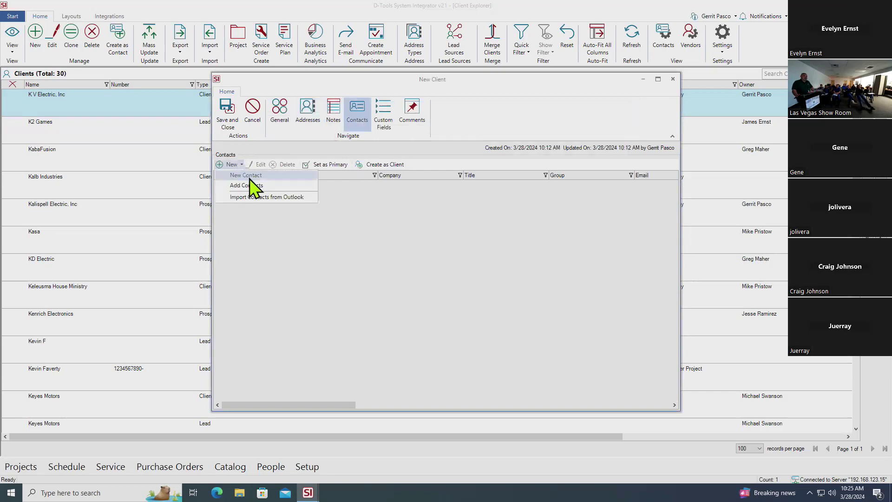
pyautogui.click(279, 176)
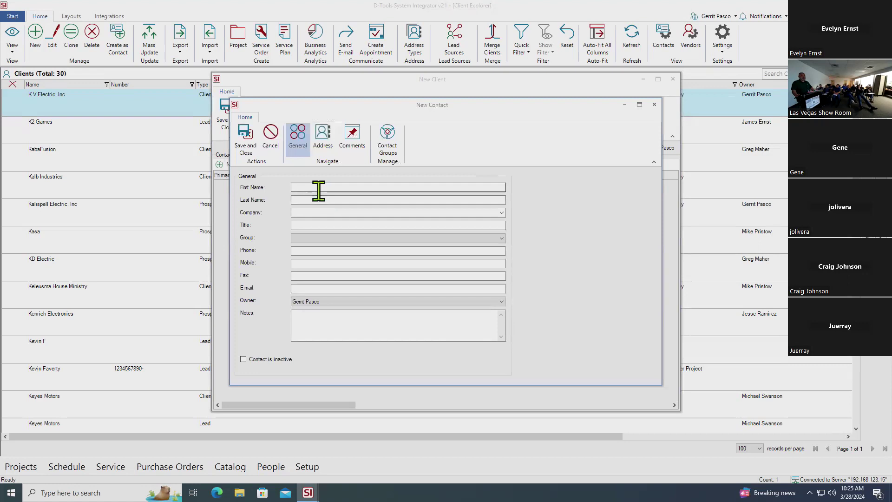
pyautogui.click(319, 187)
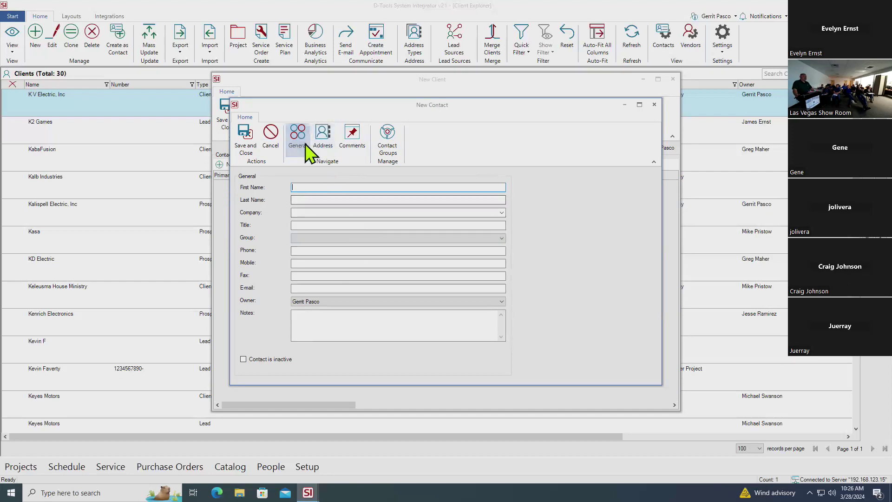
# Discard the blank new contact, then view and dismiss the Contacts toolbar's New options
pyautogui.click(271, 132)
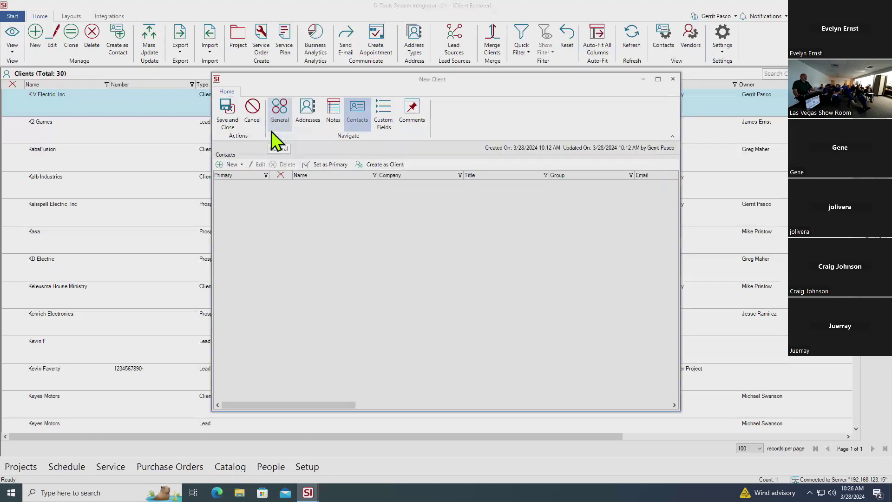
pyautogui.click(243, 166)
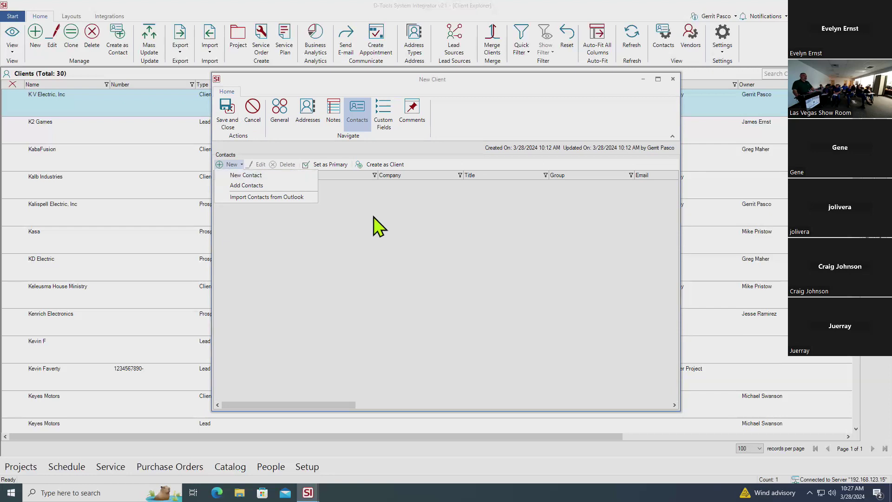
pyautogui.click(428, 237)
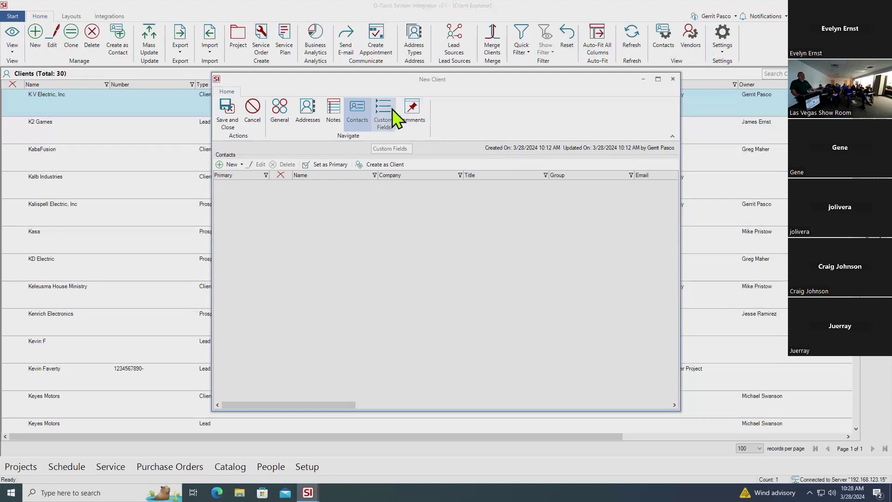
# Show the client's Custom Fields page and place the cursor in Custom Field 2
pyautogui.click(392, 122)
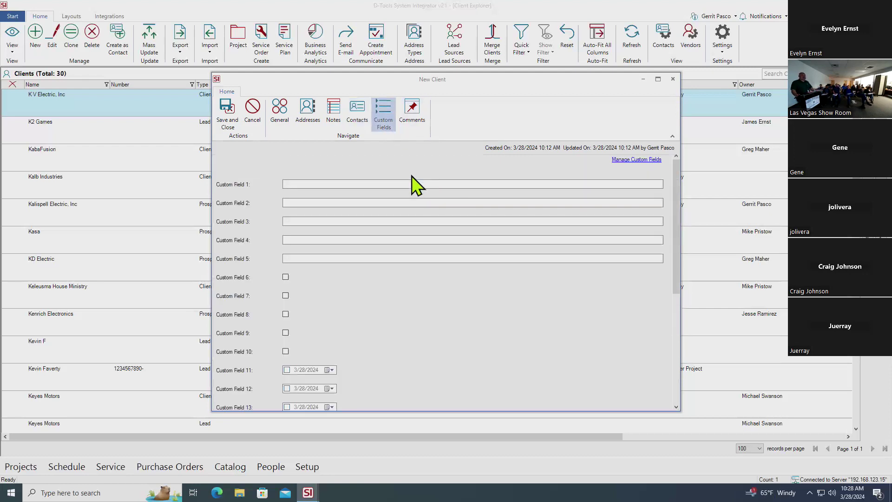
pyautogui.click(359, 199)
# Switch the New Client form to its Comments page, showing 0 comments
pyautogui.click(414, 118)
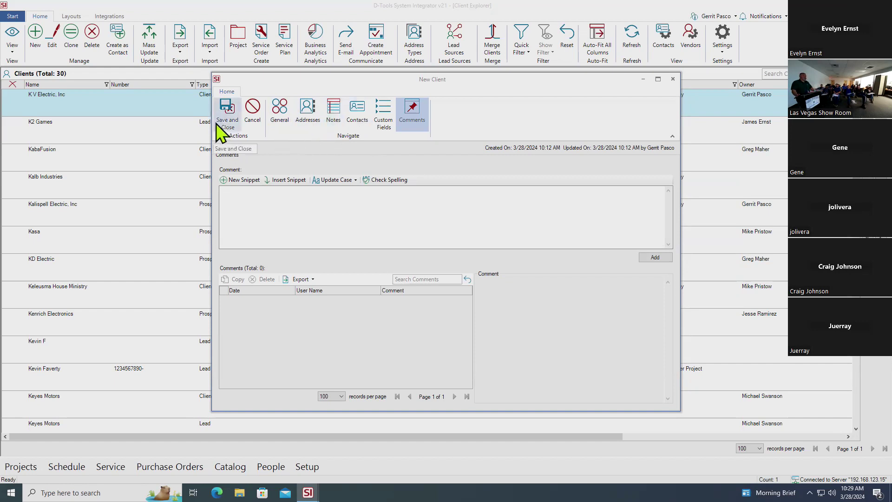
# Cancel the New Client form and confirm discarding it
pyautogui.click(253, 104)
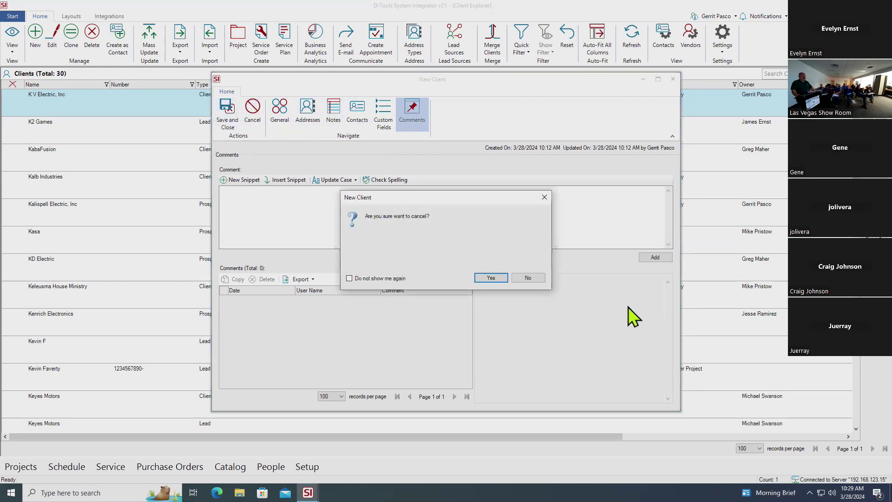
pyautogui.click(489, 279)
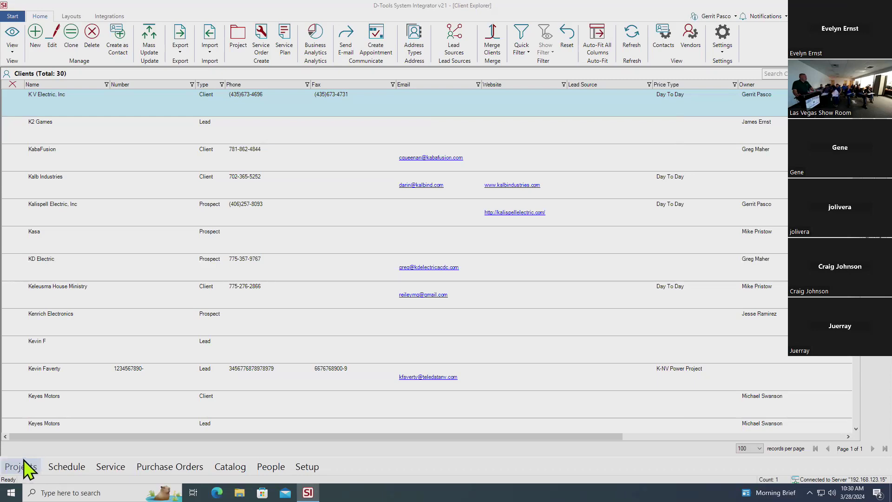
# Show the Projects popup menu with options like new, import and from template
pyautogui.click(23, 461)
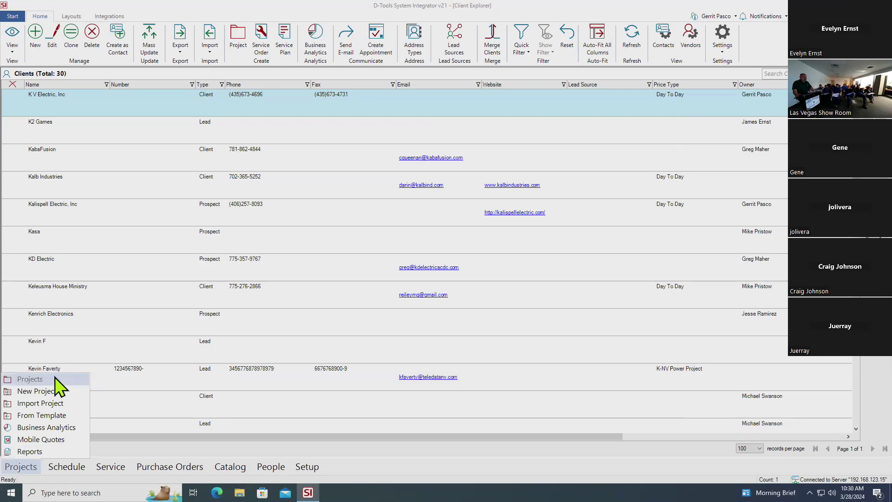
# Launch Project Explorer showing all 1738 active projects
pyautogui.click(57, 390)
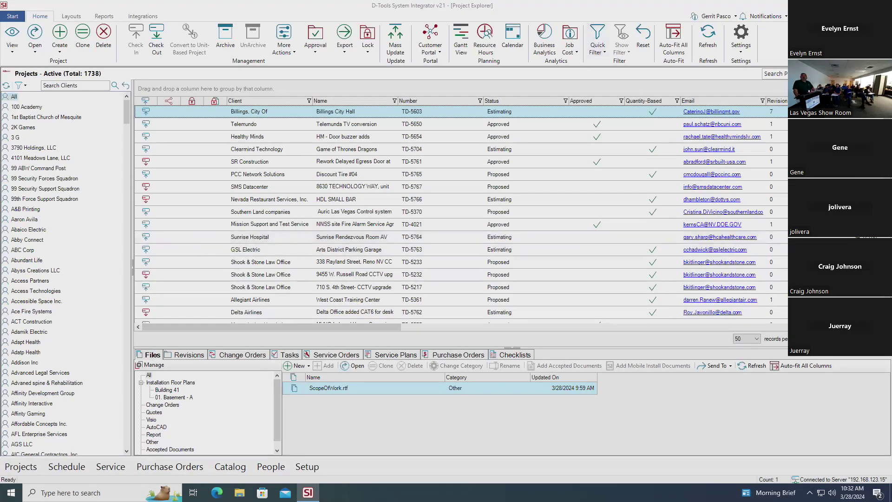
# Search projects for 'bid bros' and open Teledata Bid Bros Data Drop
pyautogui.click(782, 74)
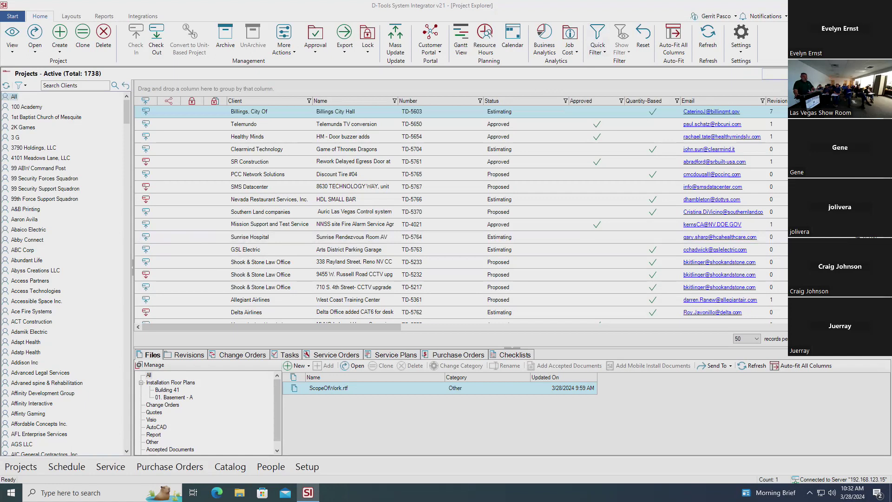
pyautogui.write('bid bros')
pyautogui.press('Return')
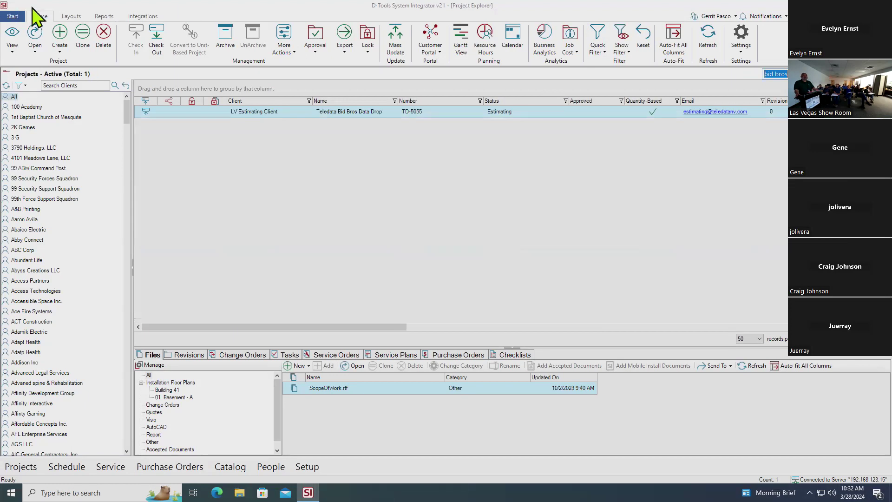
pyautogui.doubleClick(369, 110)
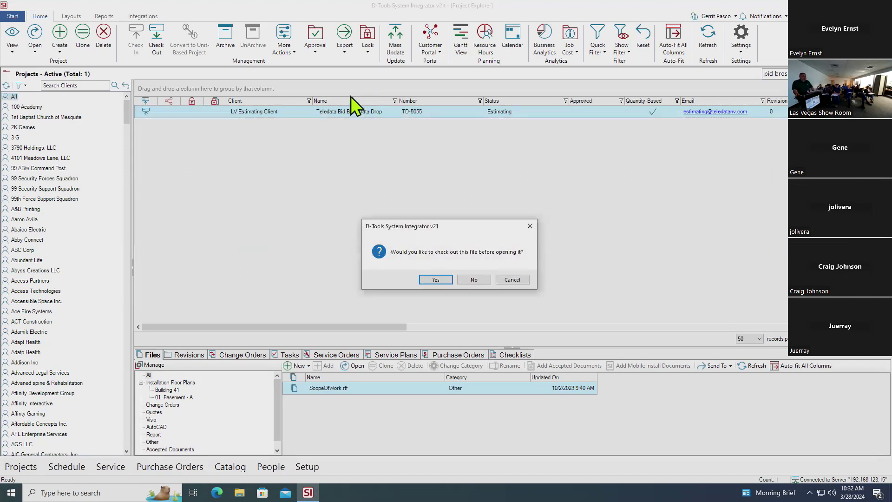
# Check out Teledata Bid Bros Data Drop and skip comparing and syncing project items
pyautogui.click(427, 279)
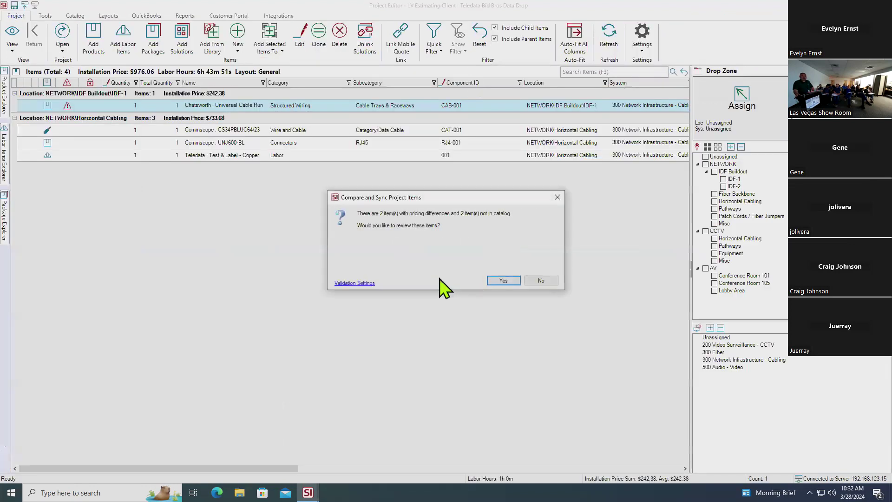
pyautogui.click(541, 281)
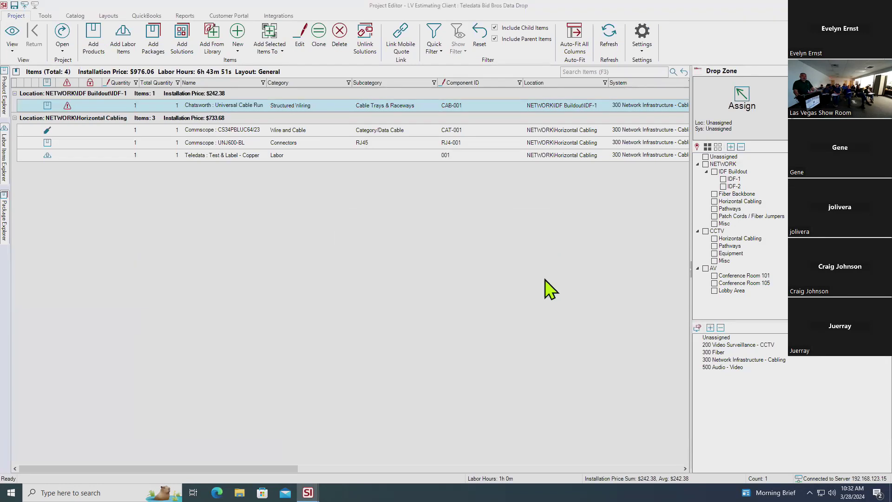
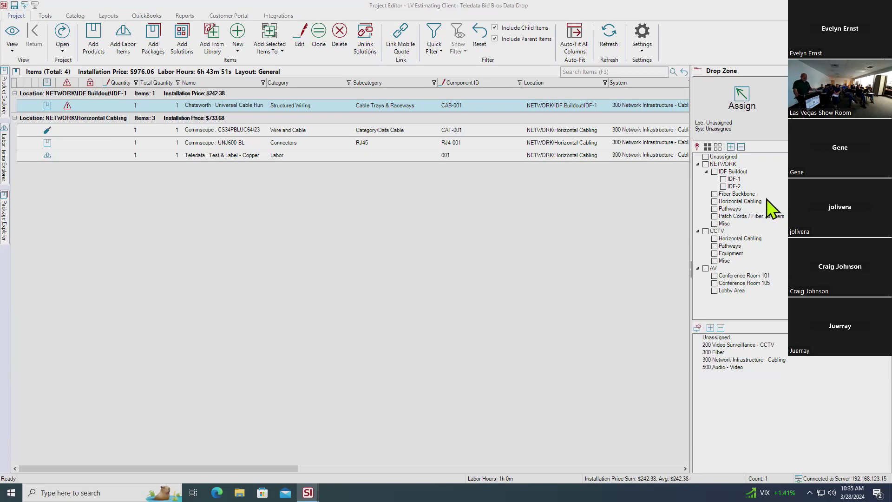
# Pick the Horizontal Cabling location, then open Manage Project Locations with NETWORK selected in the tree
pyautogui.click(763, 203)
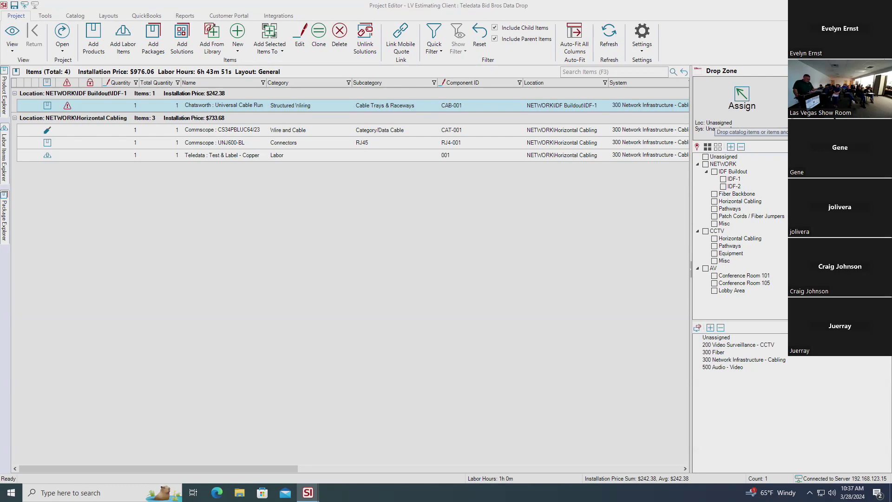
pyautogui.click(697, 147)
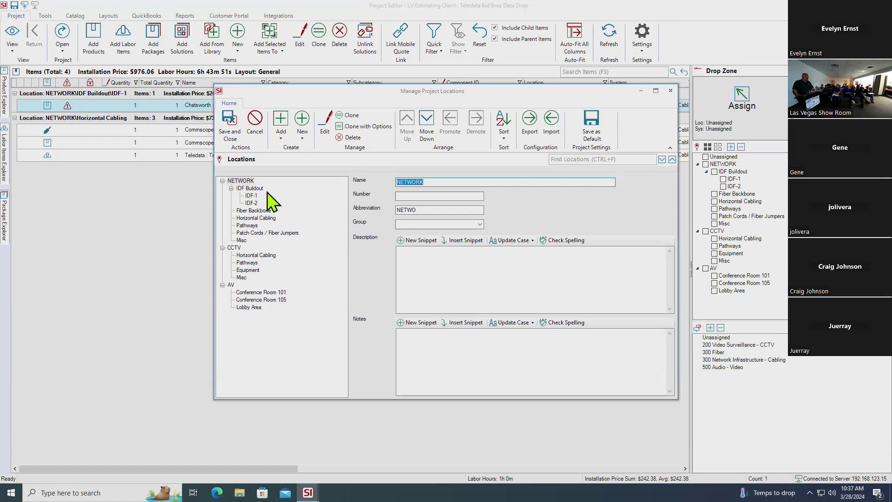
pyautogui.click(254, 181)
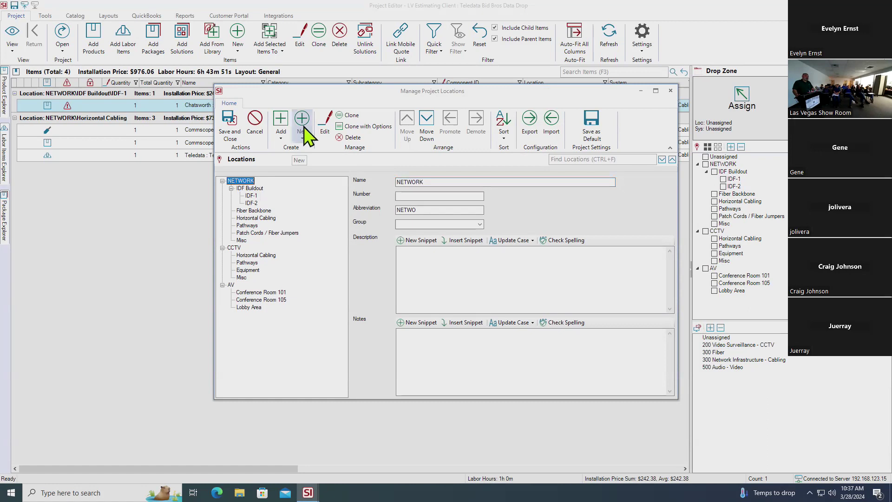
# Show the New dropdown's Location and Sublocation choices in the locations manager
pyautogui.click(305, 139)
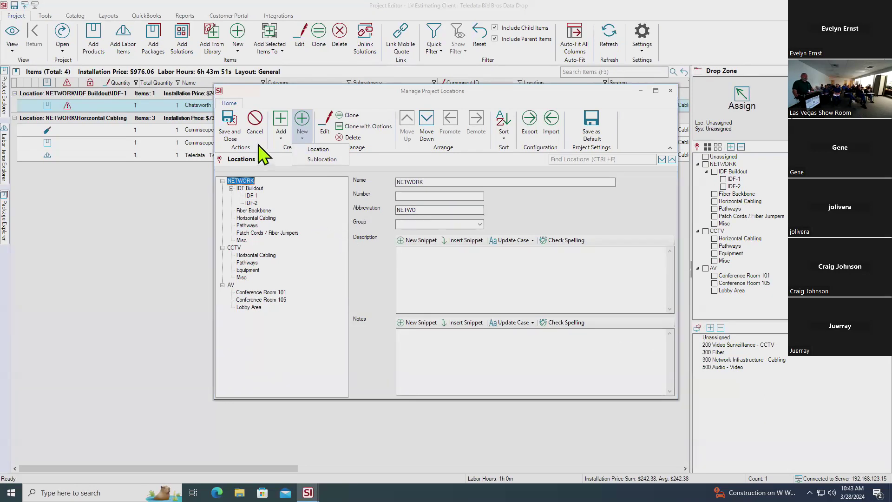
# Save and close the Manage Project Locations dialog
pyautogui.click(231, 135)
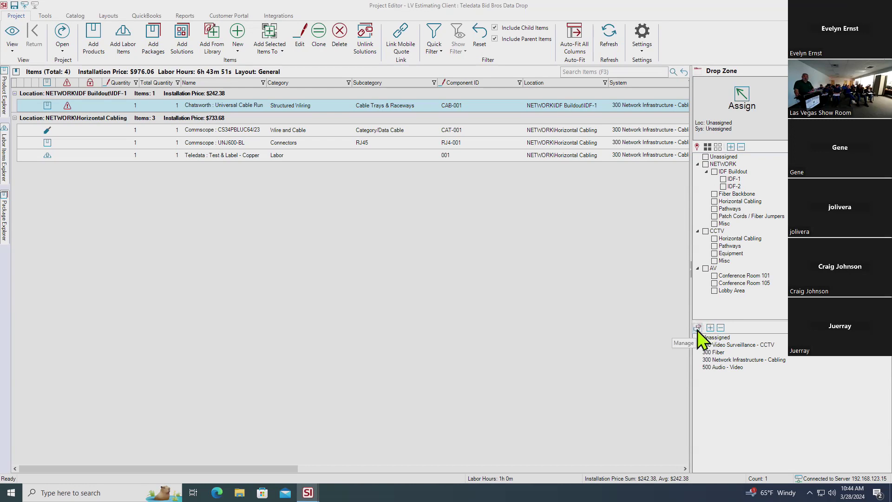
# Open Manage Project Systems and its Add Systems list, from 200 Access Control to 800 Building Automation
pyautogui.click(697, 328)
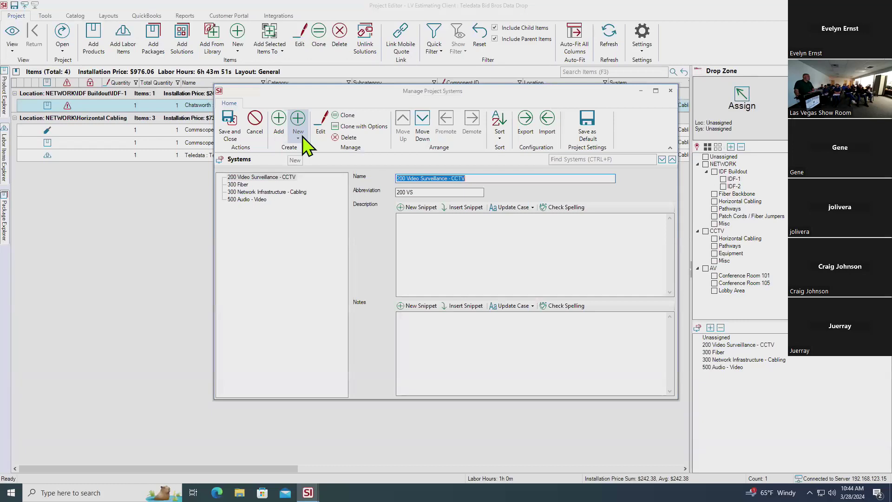
pyautogui.click(278, 121)
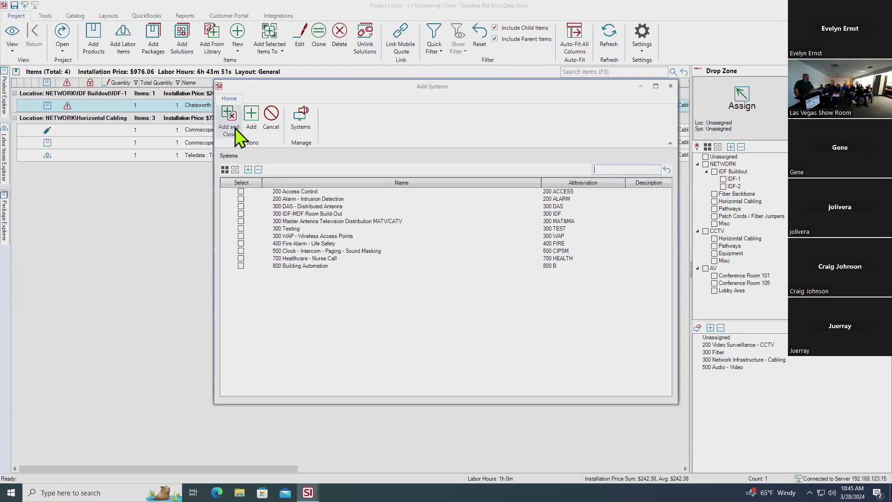
# Dismiss the select-a-system warning and cancel out of Add Systems and Manage Project Systems
pyautogui.click(233, 116)
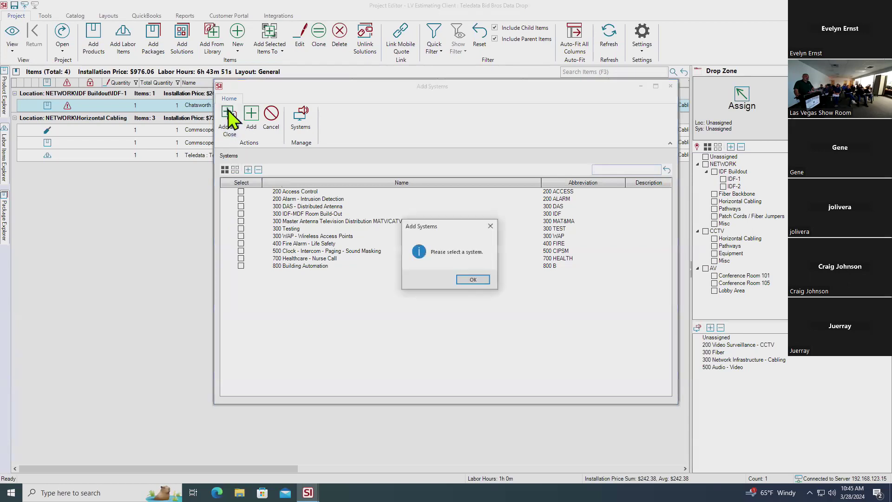
pyautogui.click(465, 279)
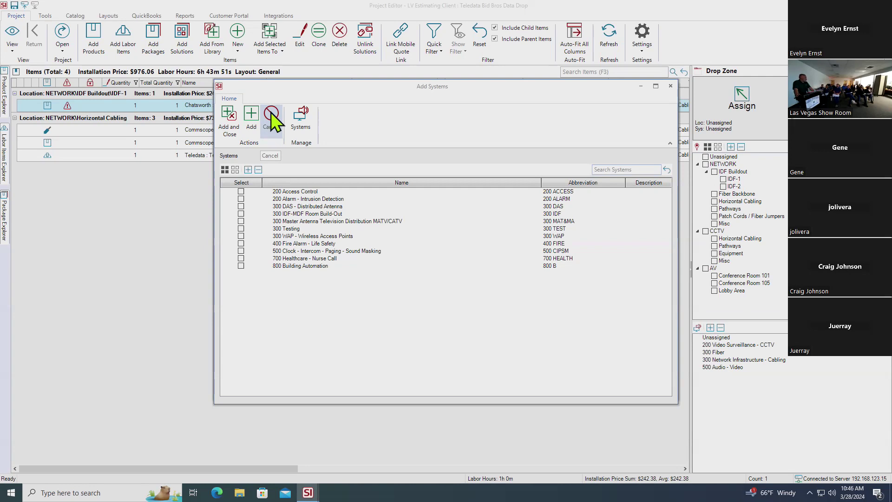
pyautogui.click(271, 113)
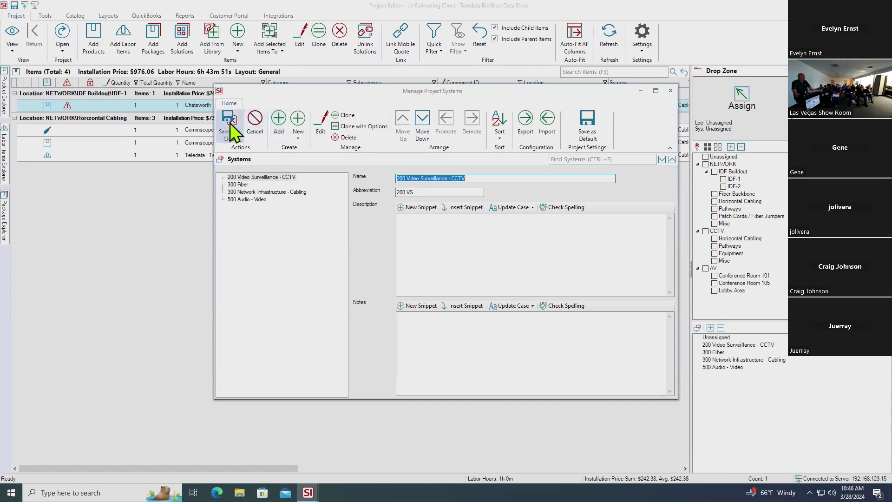
pyautogui.click(253, 123)
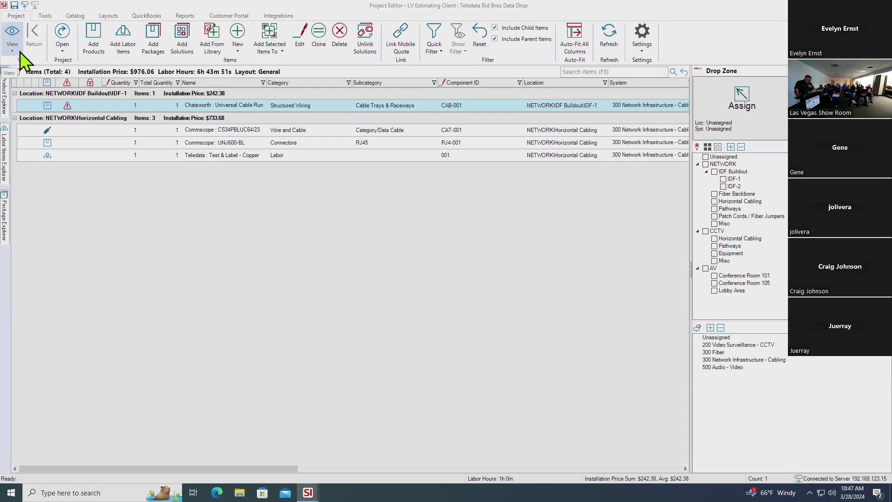
pyautogui.click(20, 52)
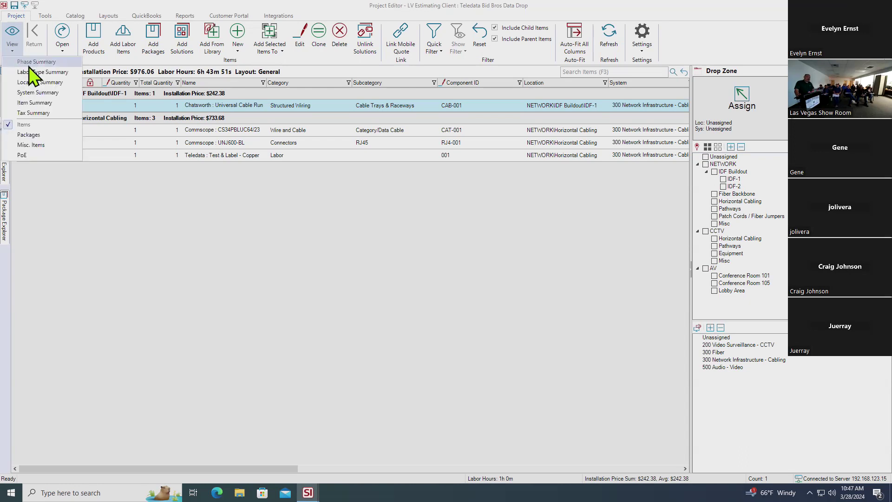
pyautogui.click(43, 124)
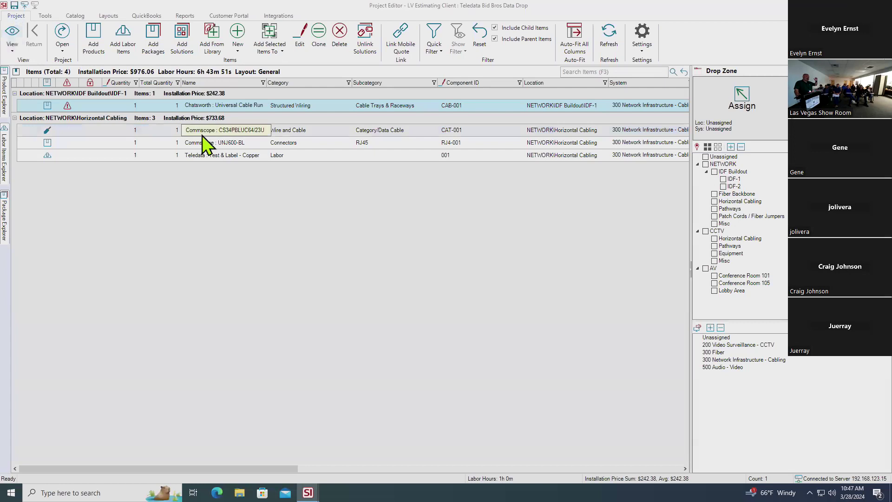
pyautogui.moveTo(77, 104)
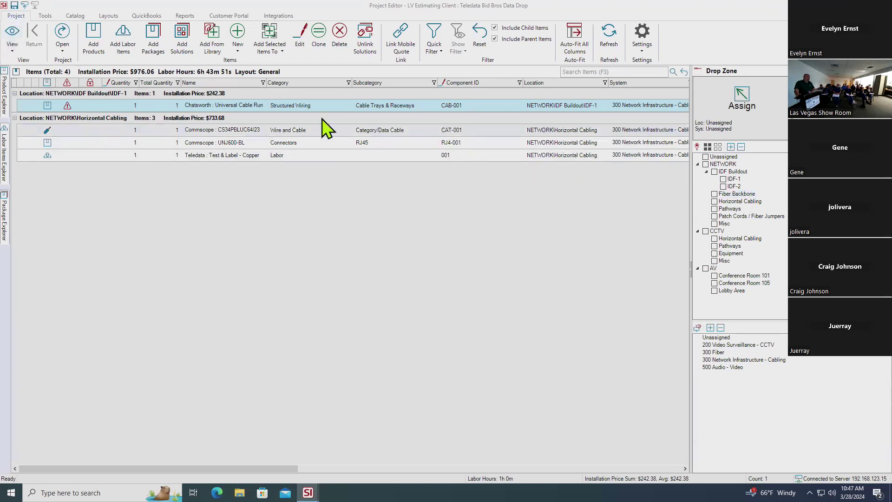
pyautogui.click(17, 50)
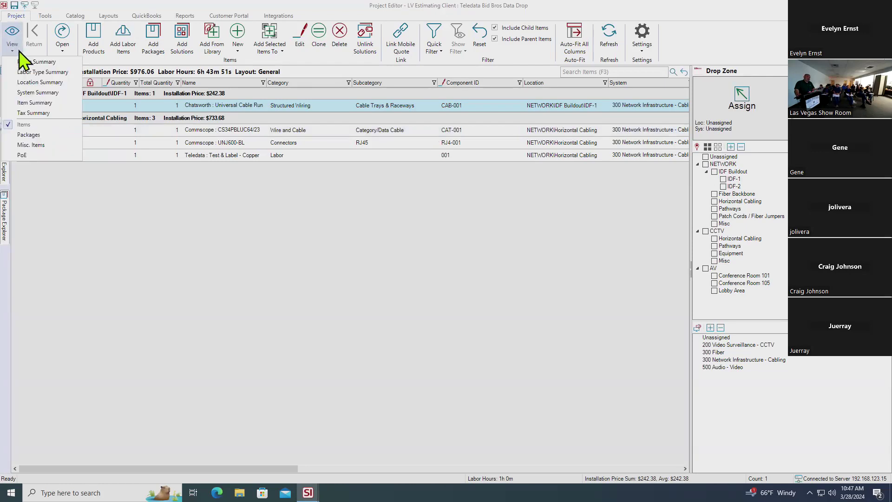
# Switch the view to Item Summary and reset it to the plain 4-item list
pyautogui.click(33, 102)
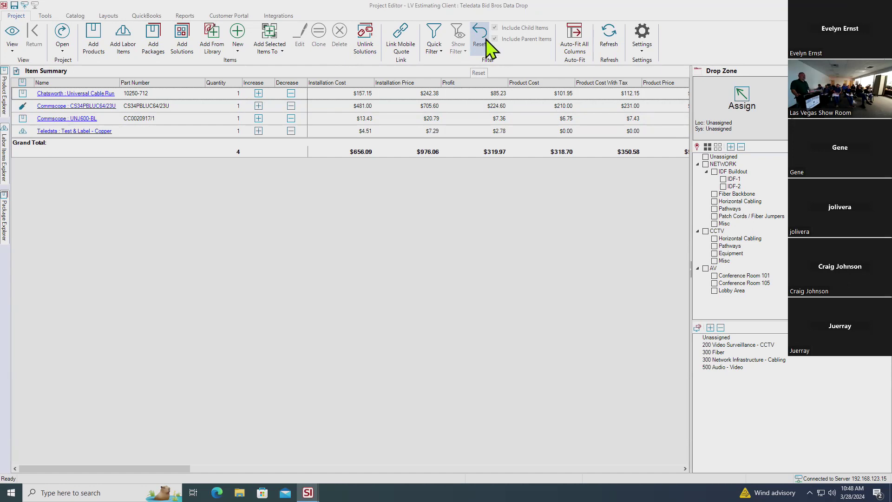
pyautogui.click(481, 37)
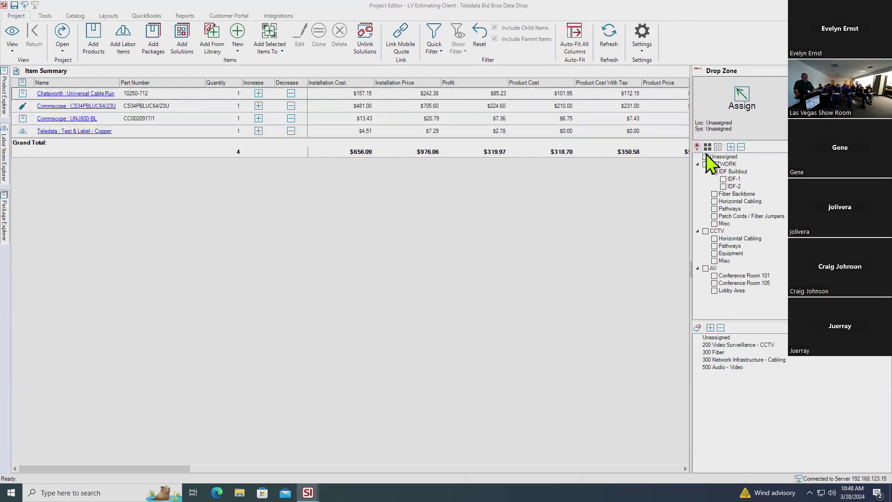
# Swap the Drop Zone location from Horizontal Cabling to IDF-1 and choose system 300 Network Infrastructure - Cabling
pyautogui.click(714, 201)
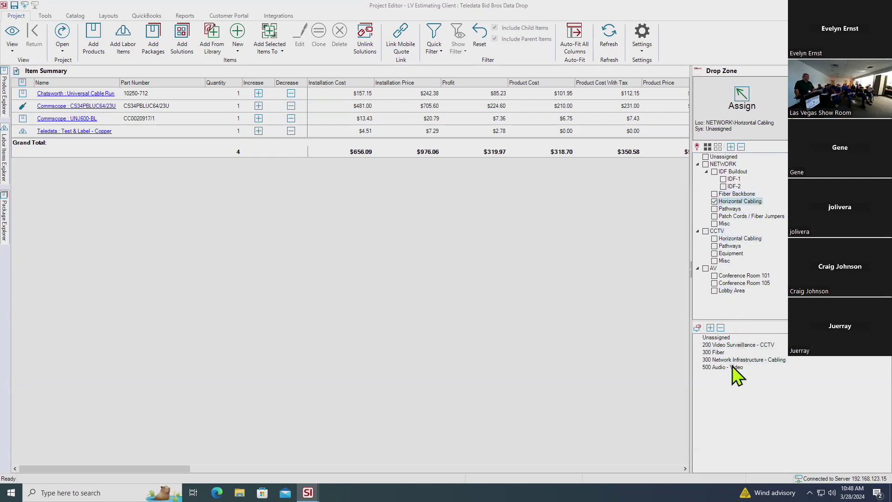
pyautogui.click(714, 201)
pyautogui.click(723, 180)
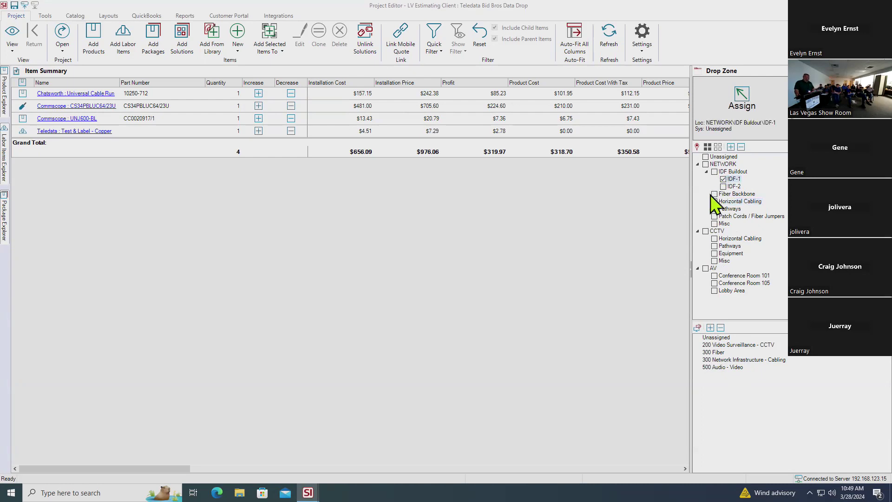
pyautogui.click(750, 358)
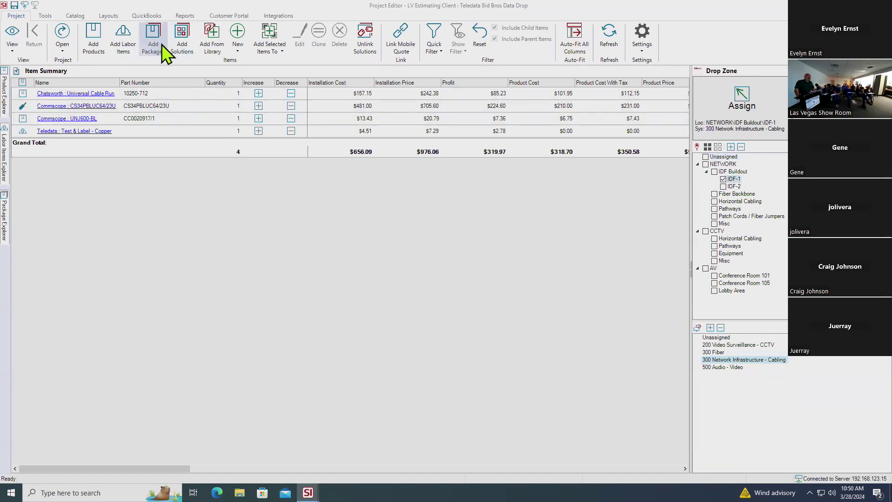
# Search the Add Products catalog for cs34p, fixing the mistyped query, and select CS34PGRYC64/23U
pyautogui.click(103, 48)
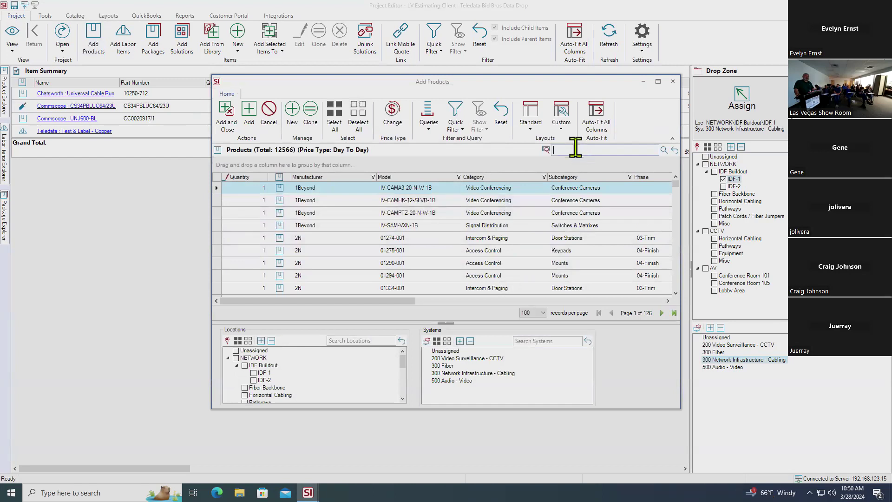
pyautogui.click(575, 149)
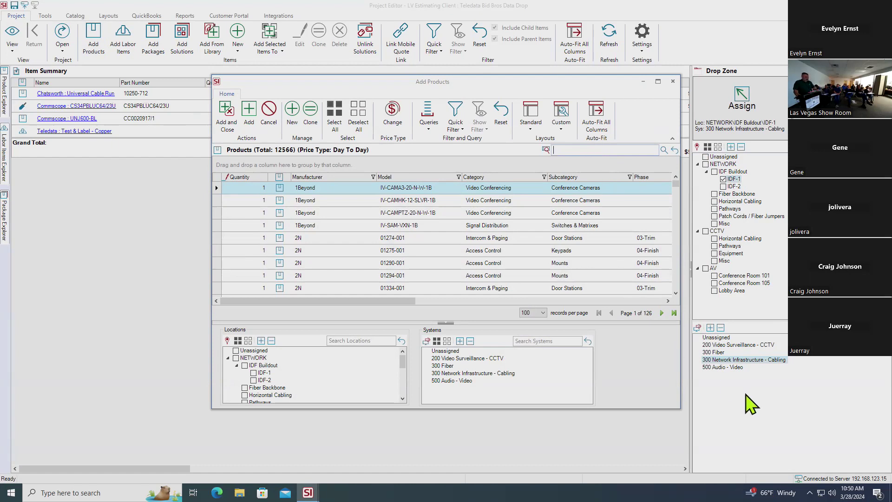
pyautogui.write('cs343p')
pyautogui.press('Return')
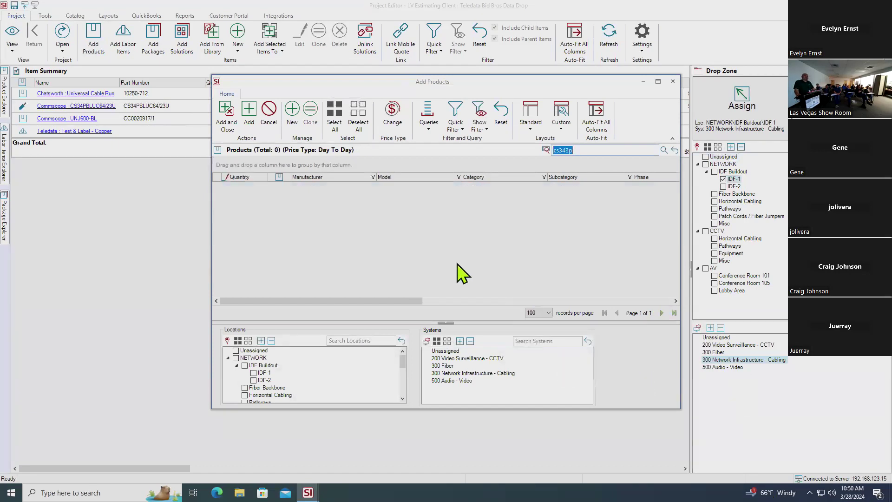
pyautogui.click(575, 153)
pyautogui.press('BackSpace')
pyautogui.press('BackSpace')
pyautogui.write('p')
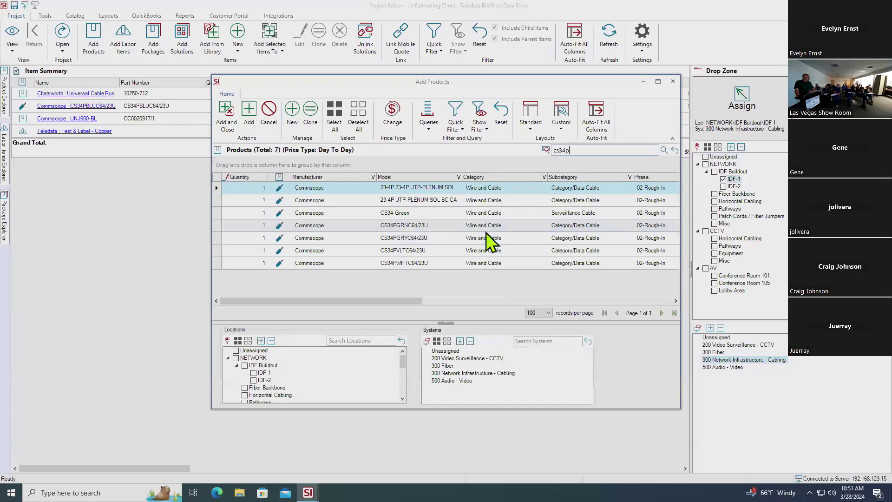
pyautogui.click(458, 238)
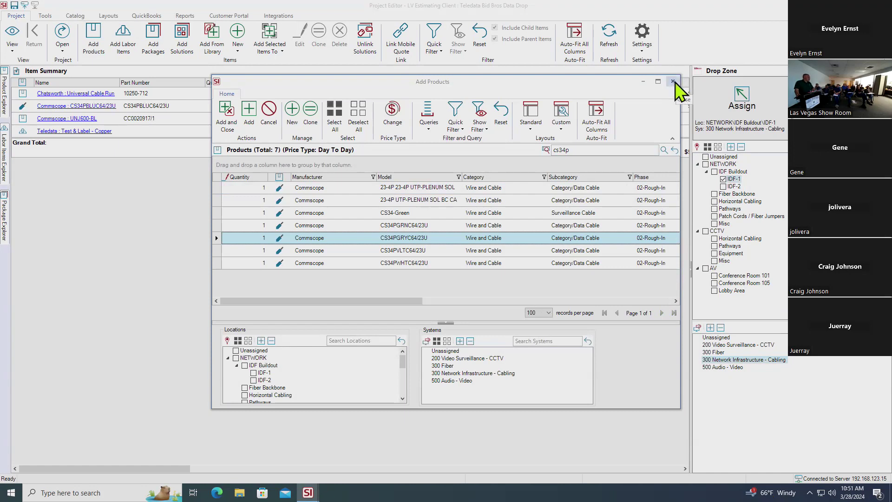
# Close Add Products and search the docked Product Explorer for cs34p
pyautogui.click(672, 82)
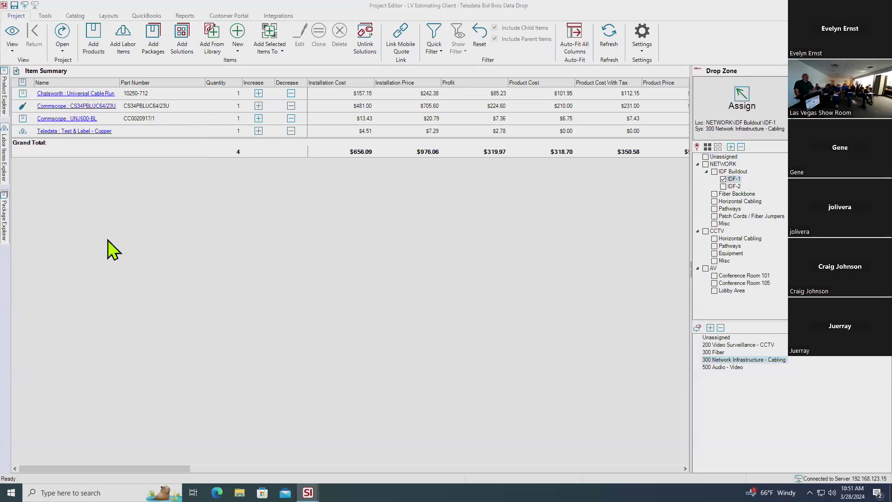
pyautogui.click(4, 88)
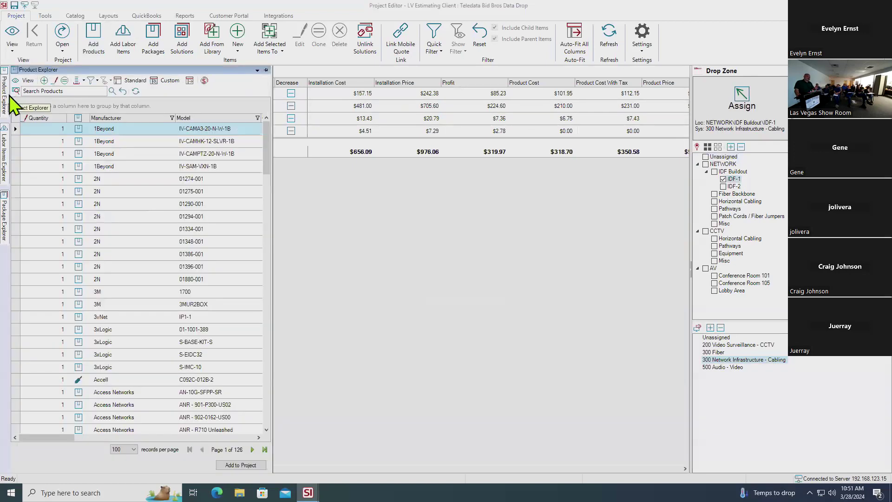
pyautogui.click(58, 89)
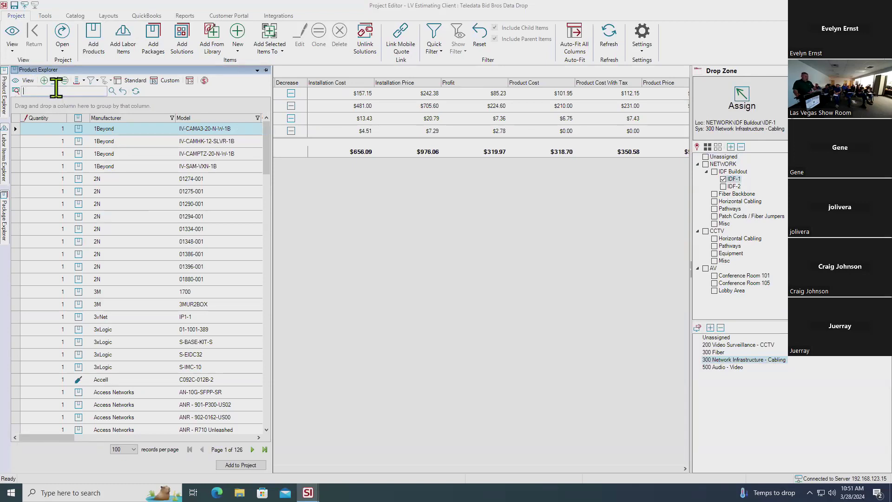
pyautogui.write('34p')
pyautogui.press('Return')
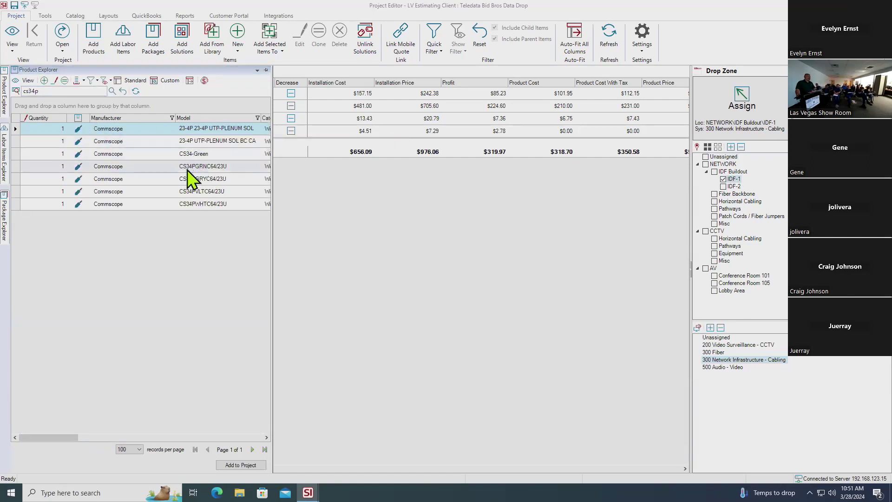
# Drag CS34PGRNC64/23U into the Item Summary and assign it a length of 100000 feet
pyautogui.click(188, 168)
pyautogui.moveTo(191, 166); pyautogui.dragTo(397, 295)
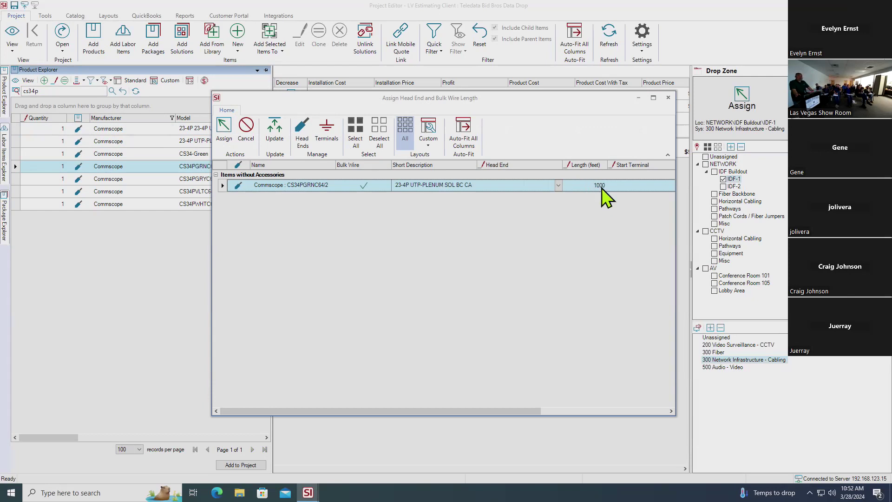
pyautogui.click(598, 186)
pyautogui.write('1000')
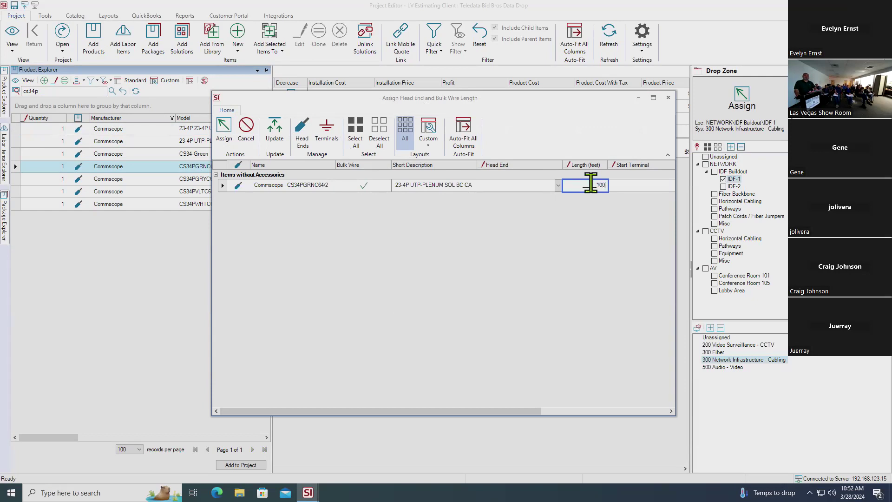
pyautogui.write('00')
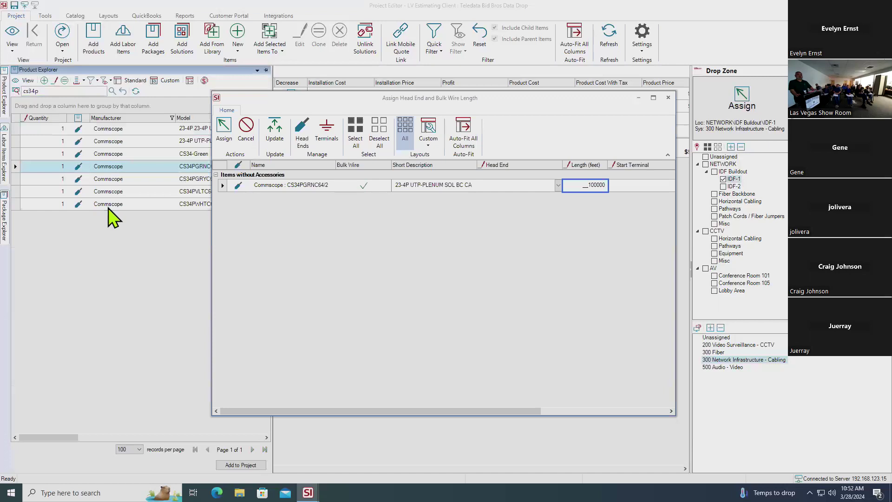
pyautogui.click(223, 127)
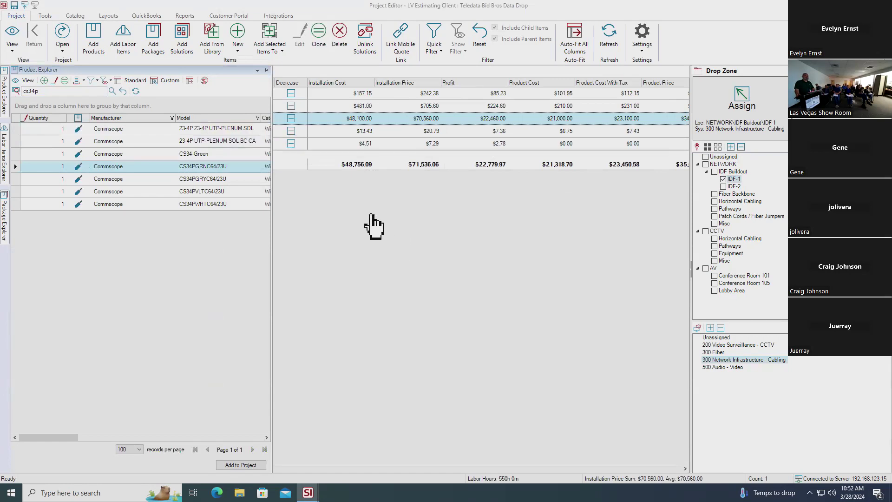
pyautogui.click(13, 46)
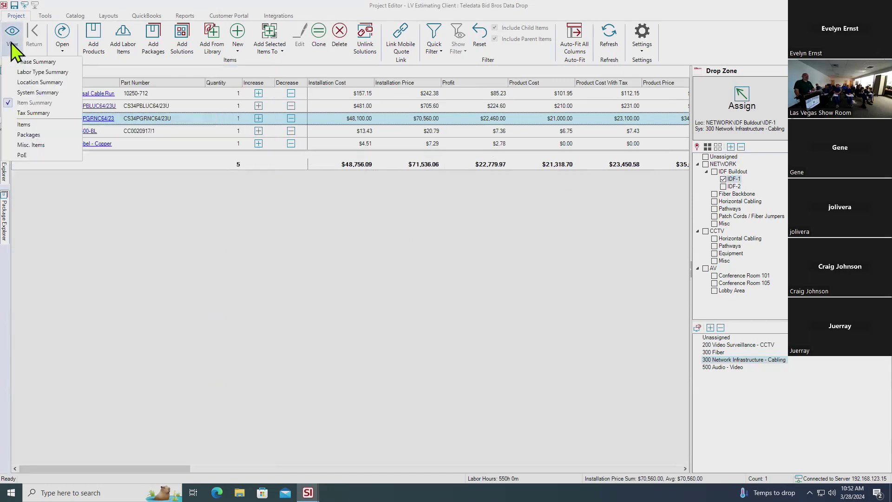
pyautogui.click(33, 123)
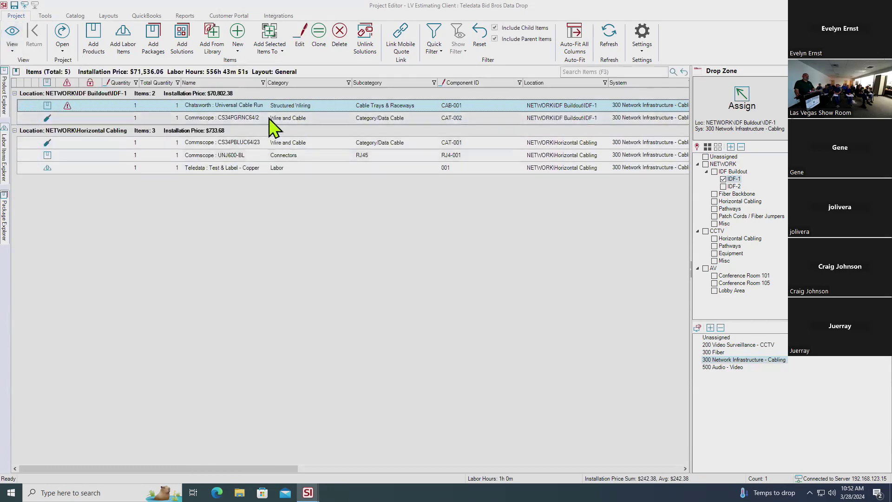
pyautogui.click(263, 118)
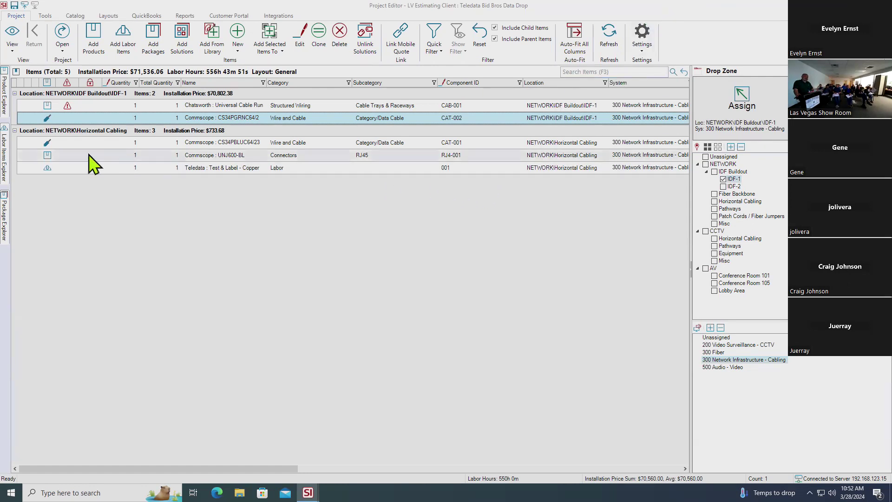
pyautogui.click(5, 167)
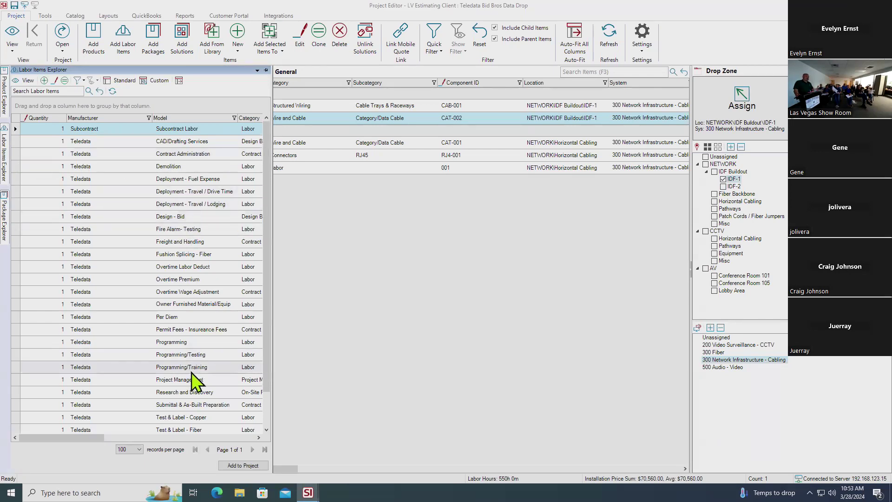
pyautogui.scroll(-1, 209, 309)
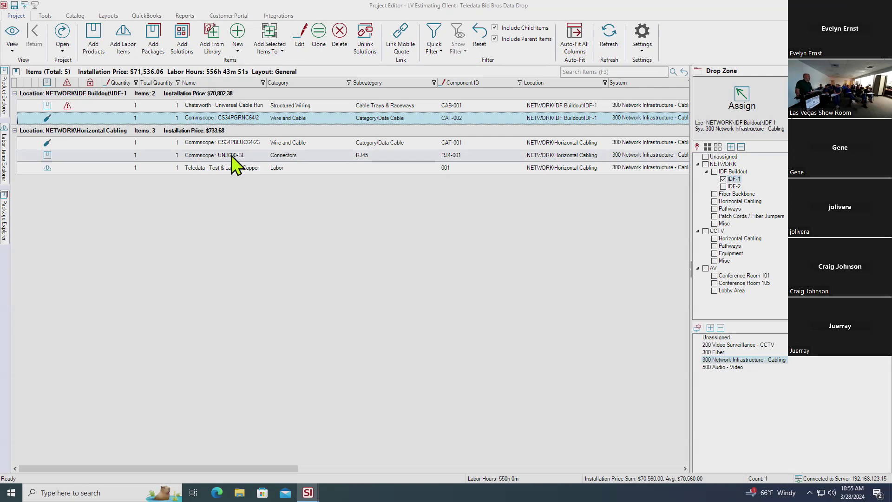
# Open the Commscope UNJ600-BL RJ45 connector (RJ4-001) in the Edit Product window
pyautogui.doubleClick(231, 155)
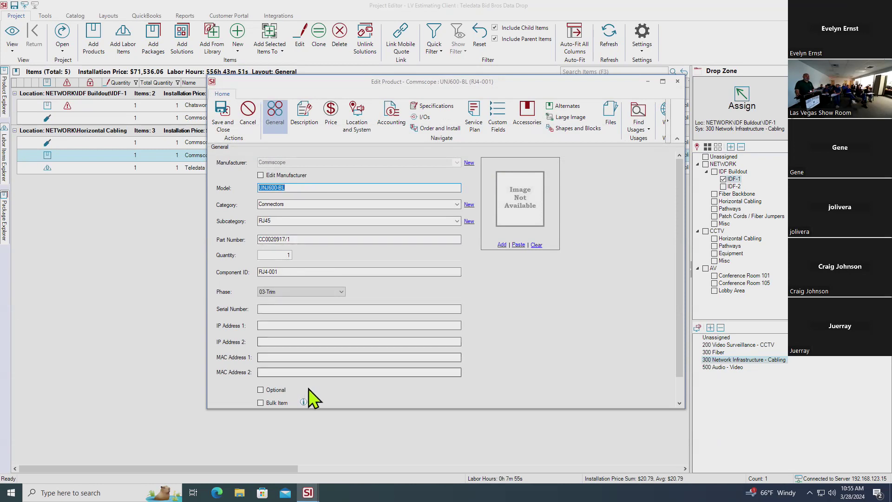
# Trial-mark the UNJ600-BL connector as a bulk item with quantity 25, then cancel and discard the changes
pyautogui.click(262, 403)
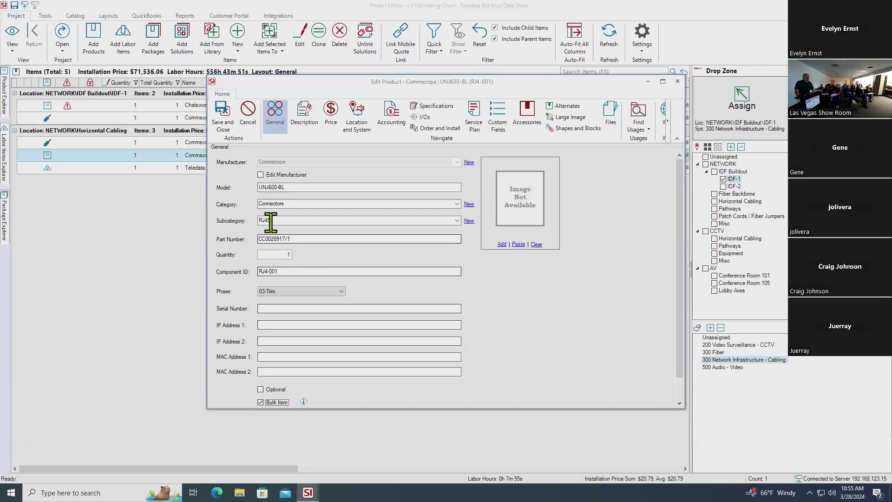
pyautogui.click(277, 255)
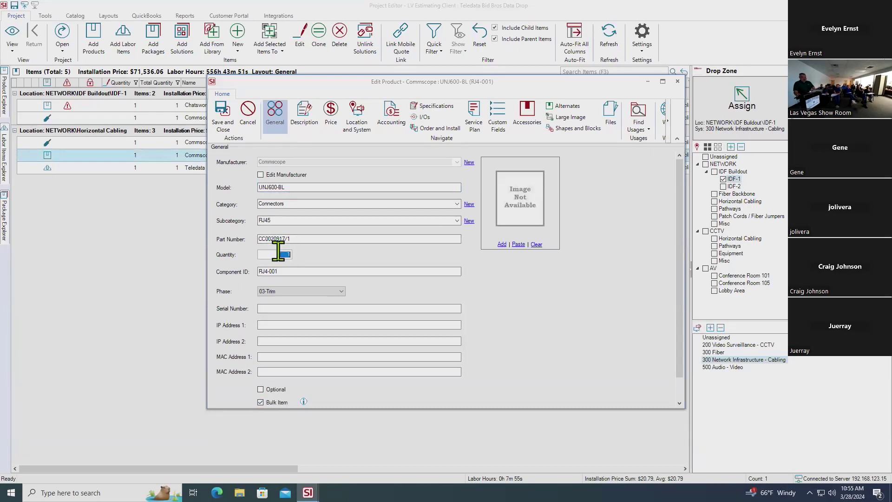
pyautogui.write('25')
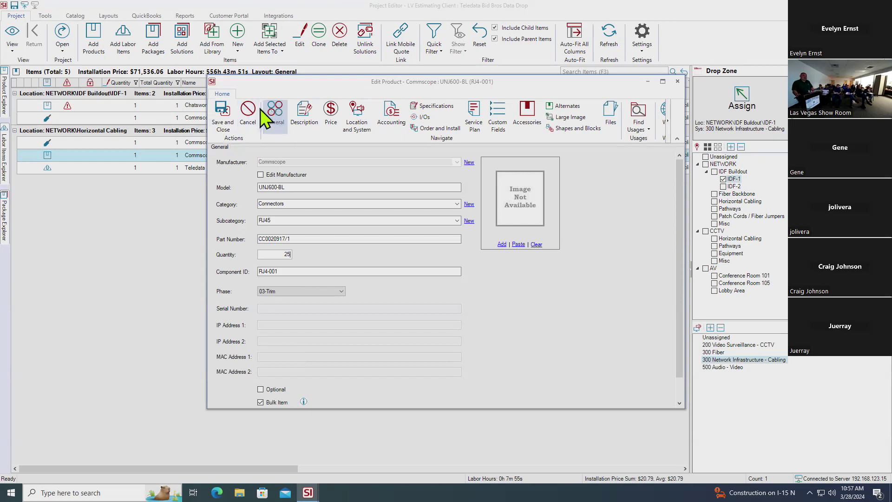
pyautogui.click(247, 108)
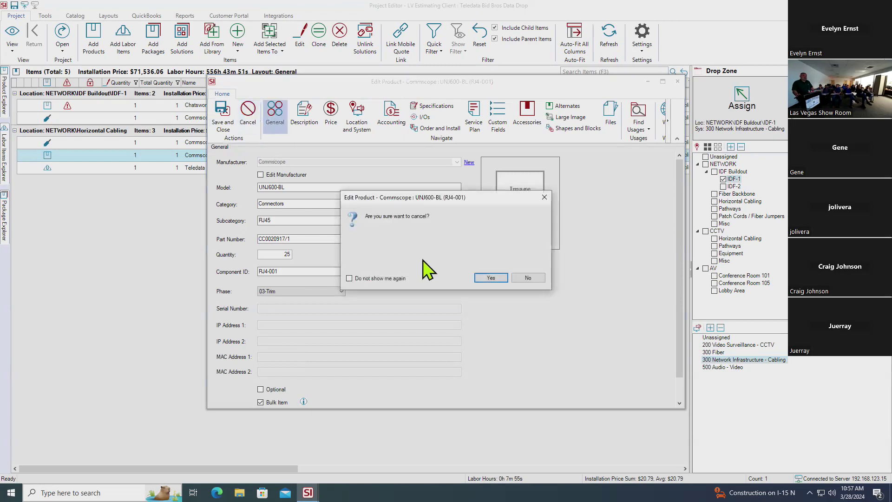
pyautogui.click(494, 275)
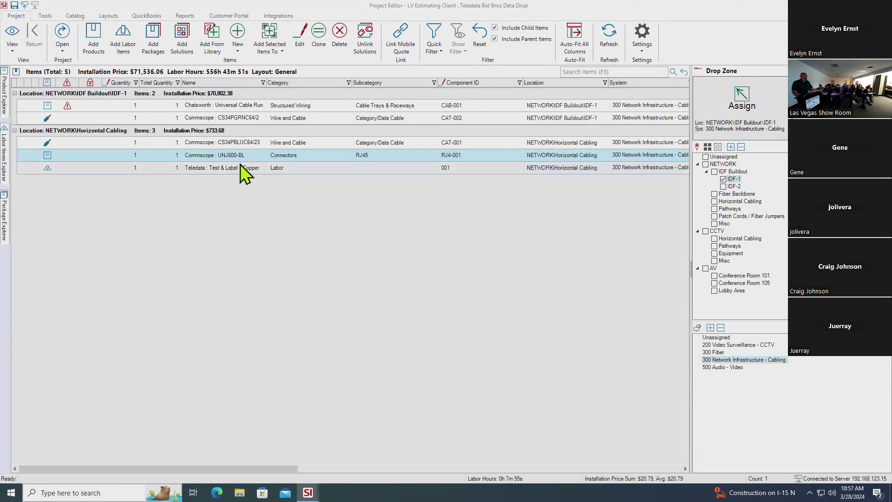
# In the CAT-002 cable's specifications, change the wire length to 10000 feet
pyautogui.click(235, 117)
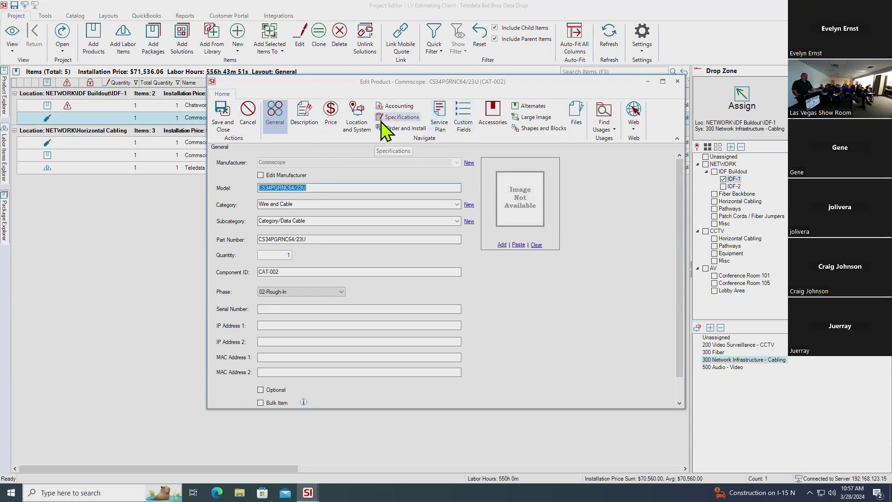
pyautogui.click(393, 119)
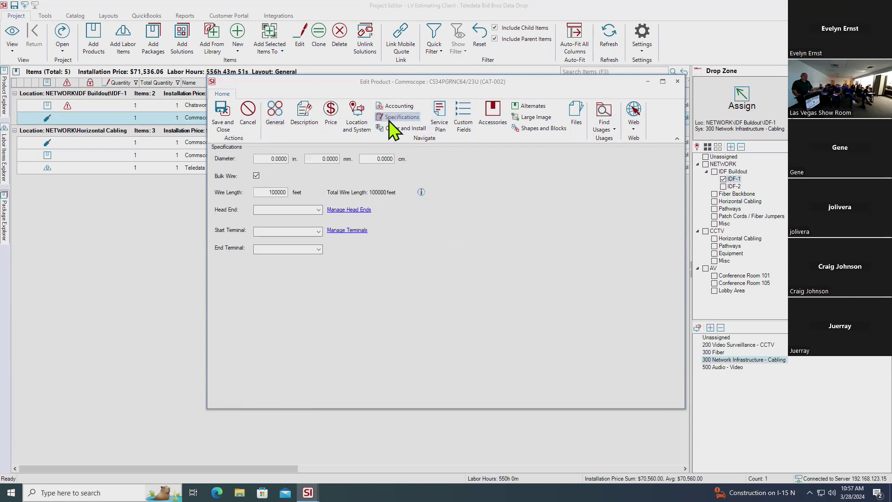
pyautogui.doubleClick(265, 193)
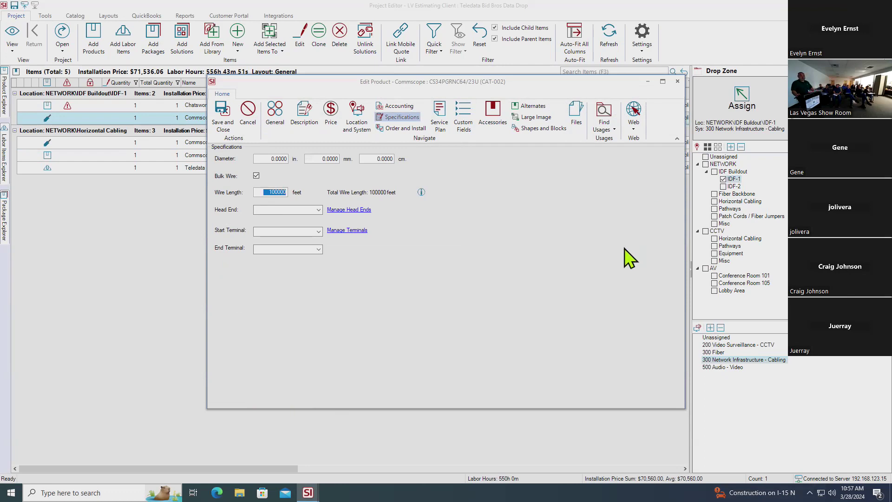
pyautogui.write('10')
# Save the cable's wire length change and reopen the CAT-002 CS34PGRNC64/23U cable for editing
pyautogui.click(224, 107)
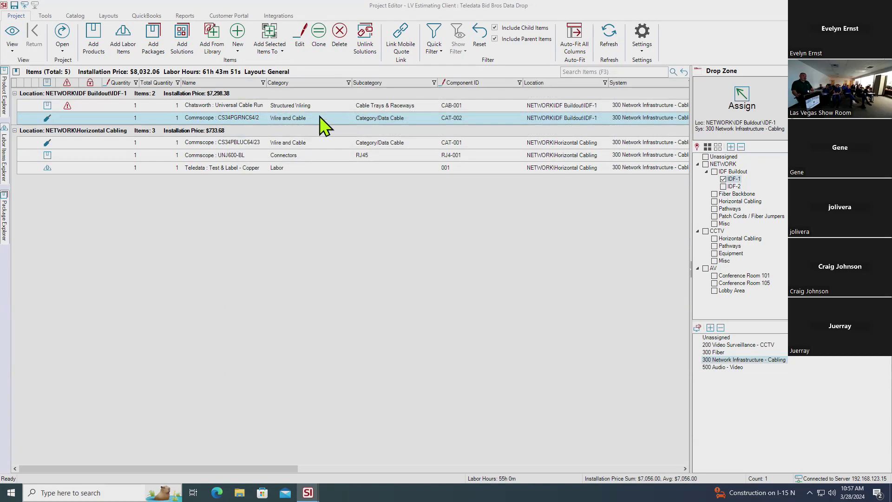
pyautogui.doubleClick(245, 117)
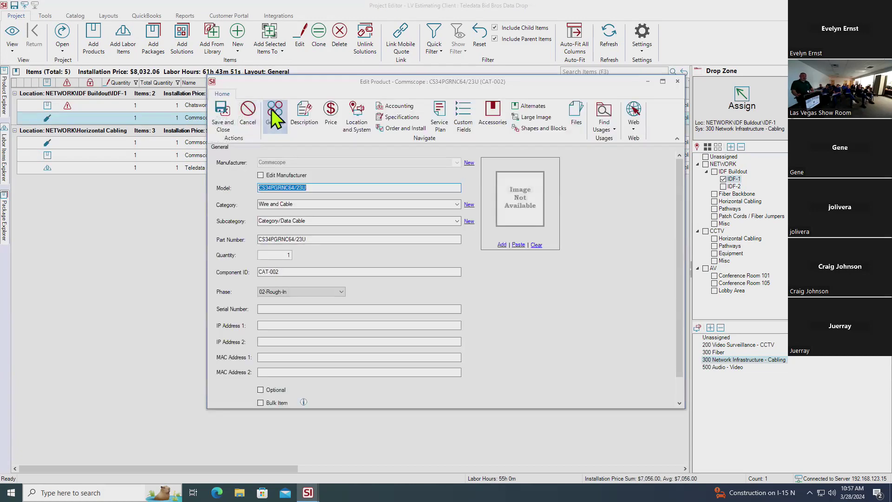
# Show the CAT-002 cable's Price page with unit cost 0.2100, unit price 0.3448 and rough-in labor
pyautogui.click(330, 116)
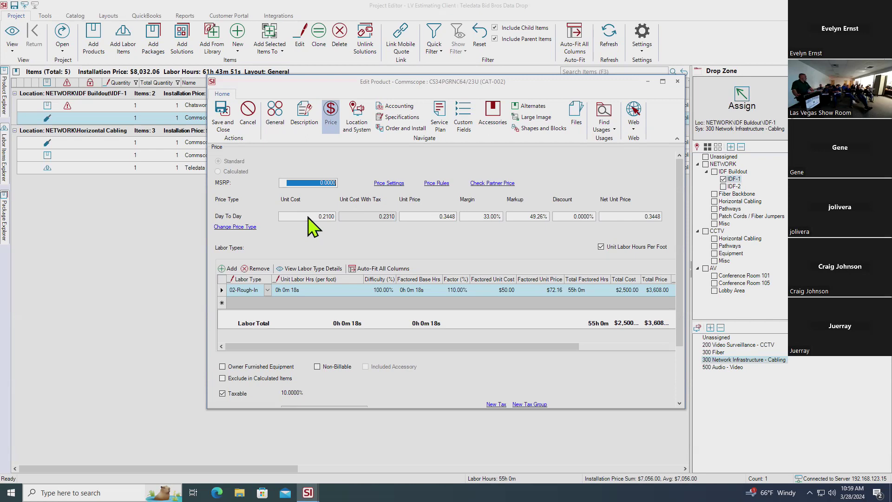
# Enter a 0.2655 unit cost and 33% margin for the CAT-002 cable, giving a 0.4360 unit price
pyautogui.click(307, 215)
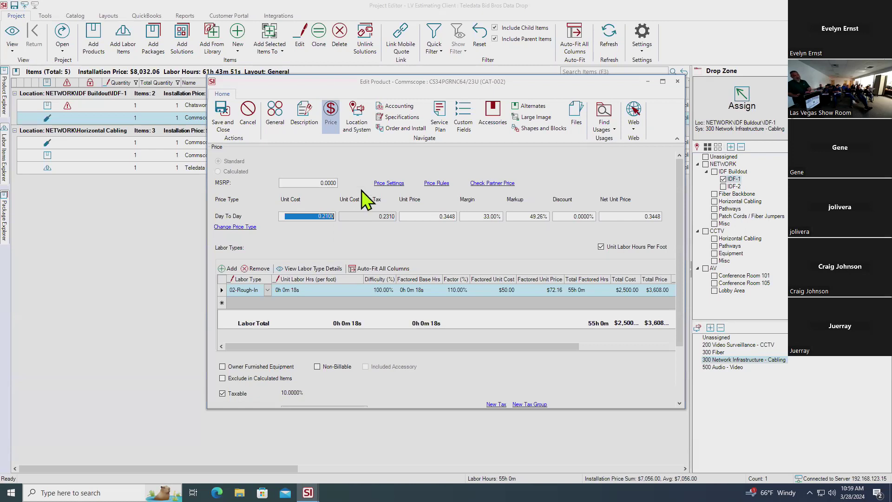
pyautogui.write('.2655')
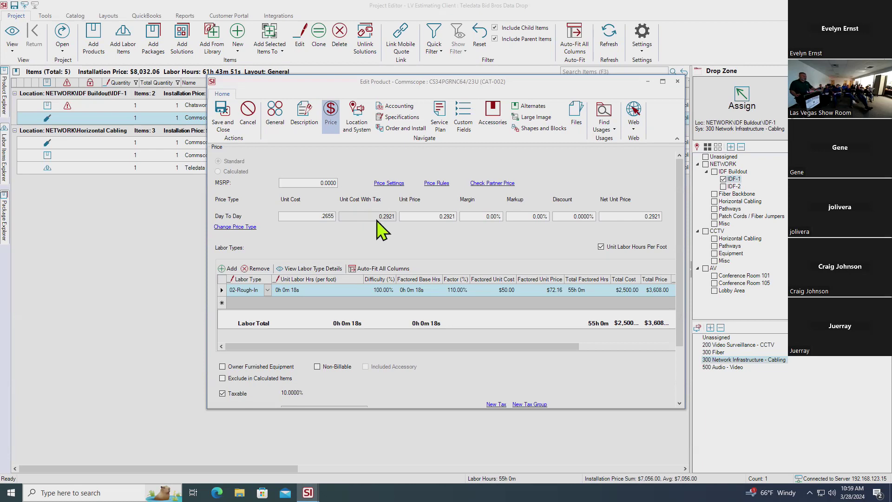
pyautogui.press('Tab')
pyautogui.press('Tab')
pyautogui.press('Tab')
pyautogui.write('33.')
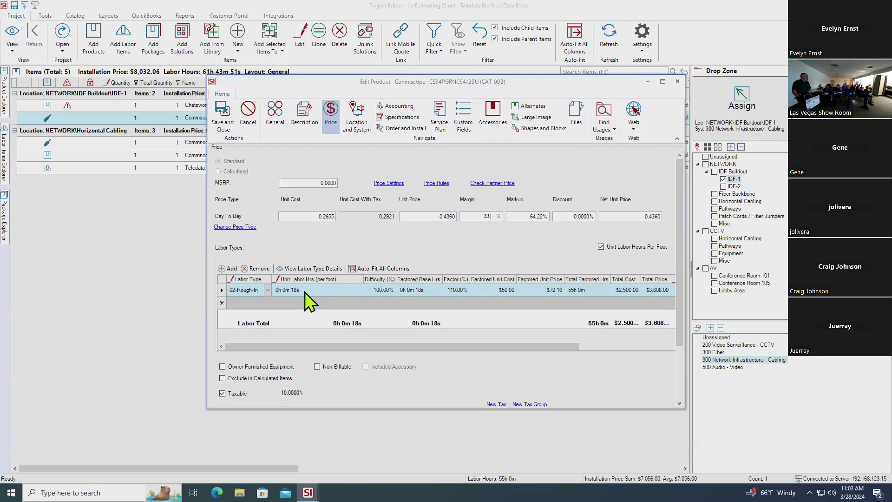
# Uncheck Taxable for the CAT-002 cable and expand the Use Tax dropdown, currently 10.0000%
pyautogui.scroll(-2, 325, 304)
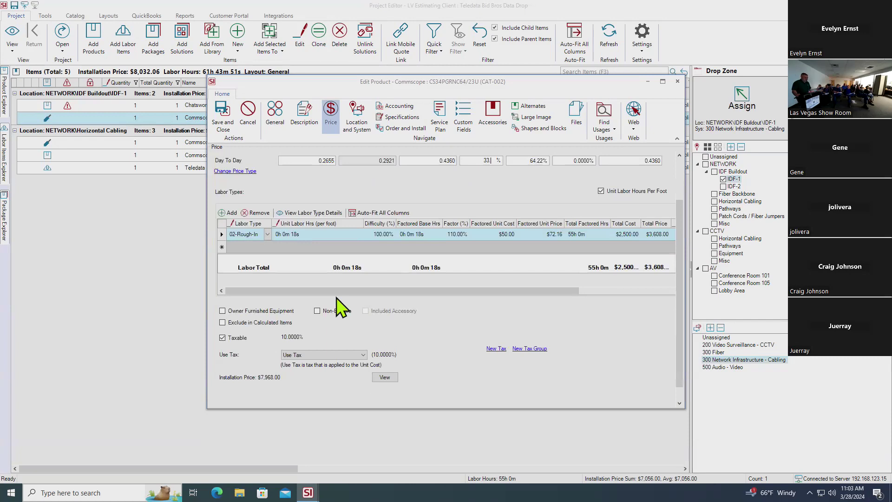
pyautogui.scroll(2, 341, 307)
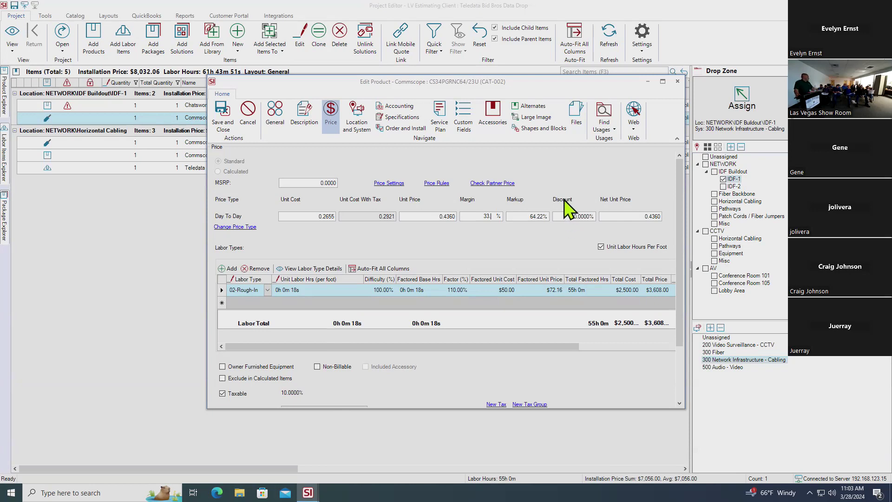
pyautogui.scroll(-3, 460, 261)
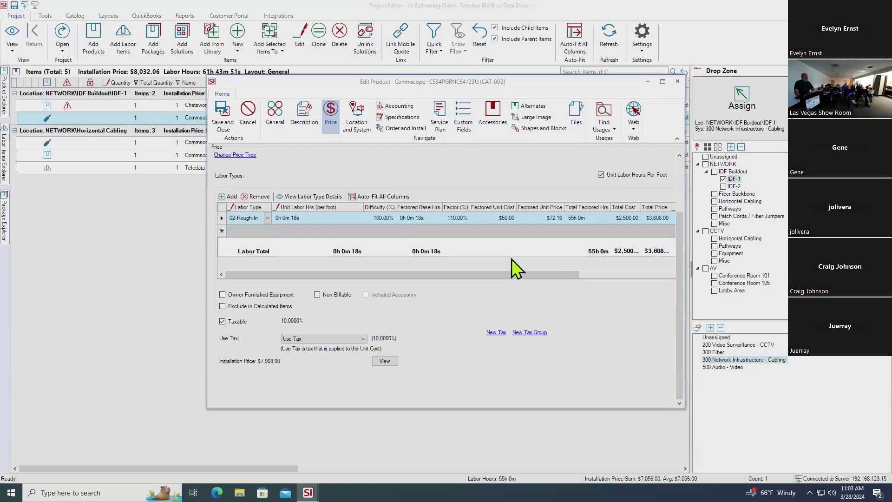
pyautogui.click(226, 322)
pyautogui.click(364, 339)
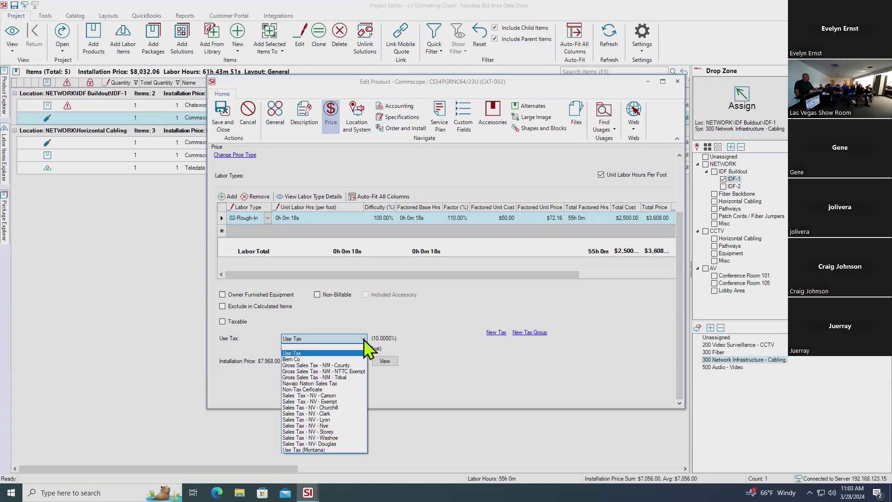
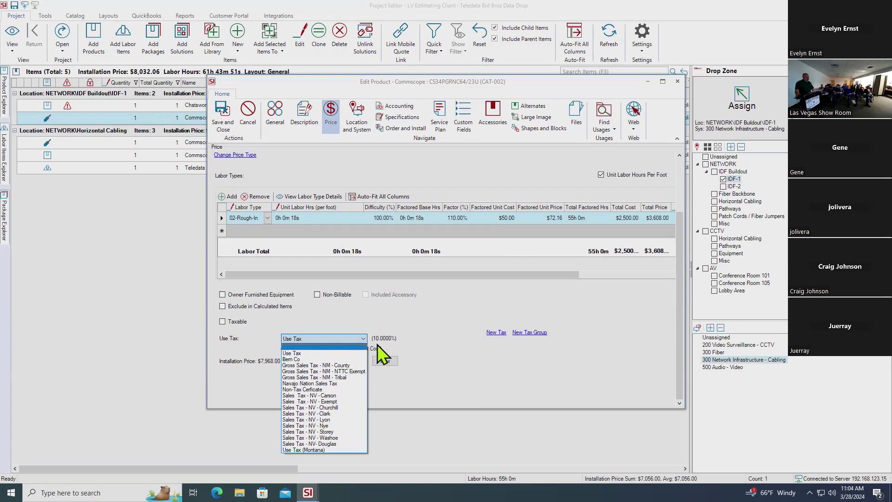
# Keep the CS34PGRNC64/2 cable on Use Tax and close its product editor
pyautogui.click(395, 331)
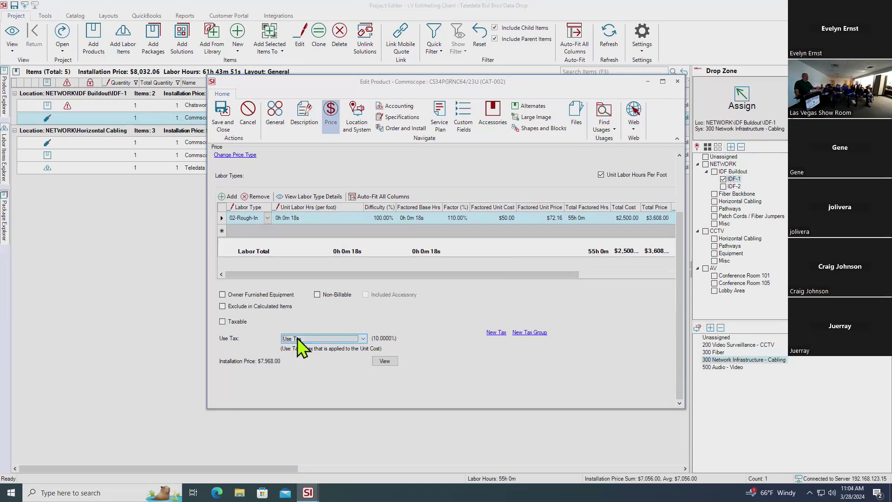
pyautogui.click(677, 82)
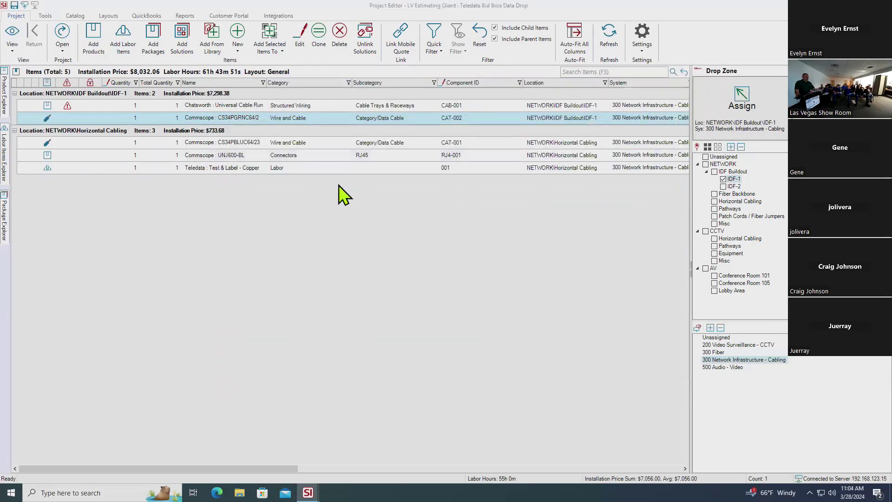
# Mass-update the four selected products so Taxable is unchecked and acknowledge the confirmation
pyautogui.click(286, 119)
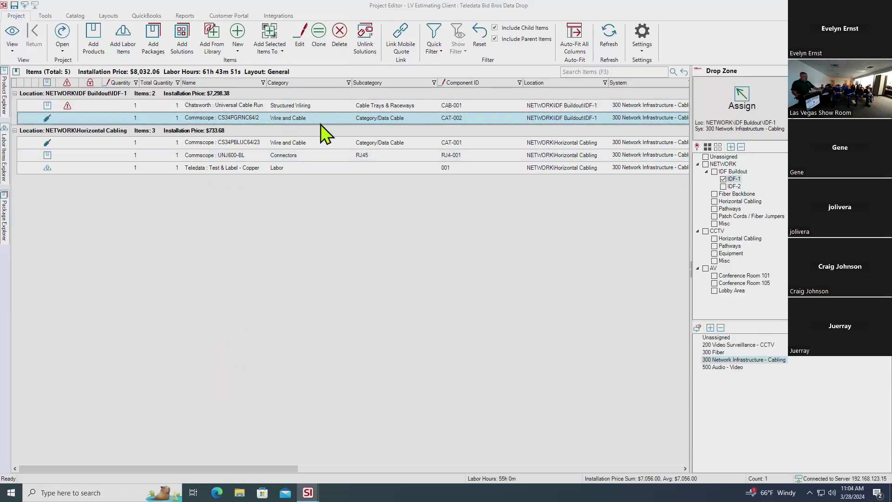
pyautogui.rightClick(289, 120)
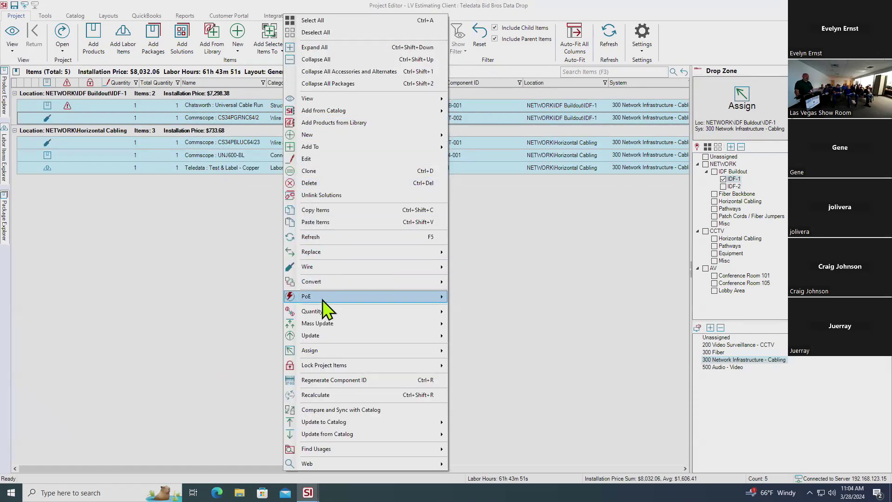
pyautogui.moveTo(339, 323)
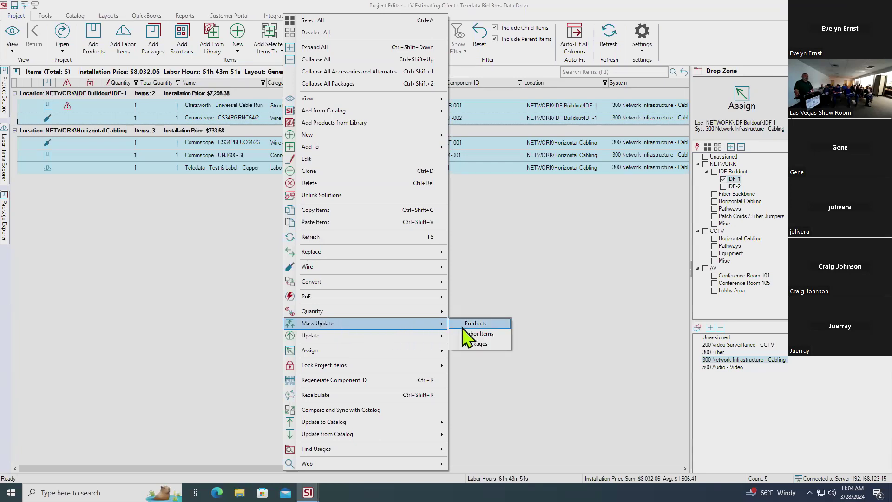
pyautogui.click(473, 323)
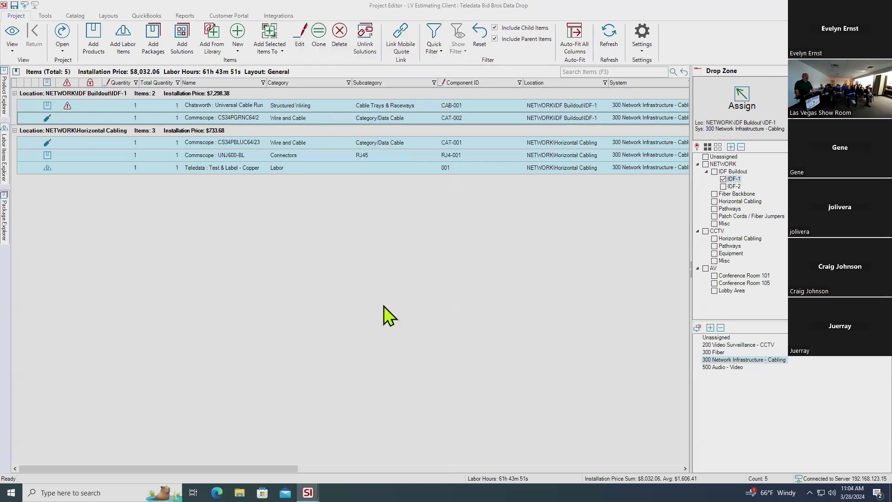
pyautogui.scroll(-3, 378, 304)
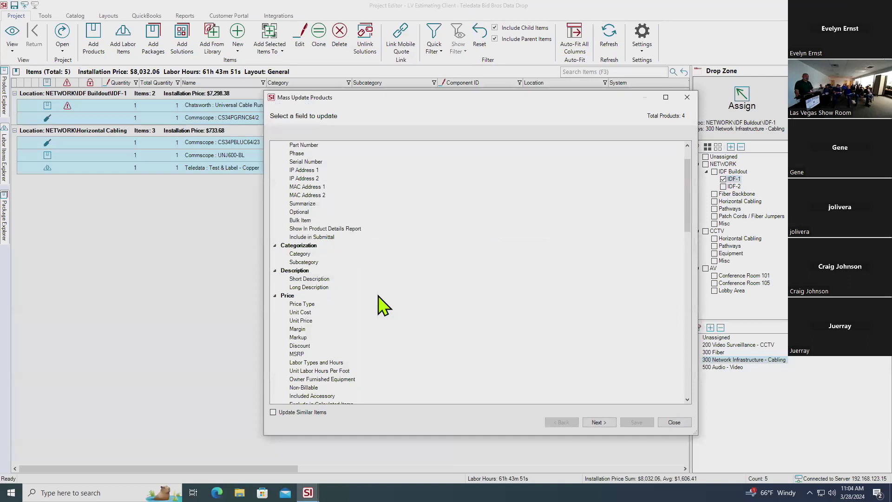
pyautogui.scroll(-3, 310, 304)
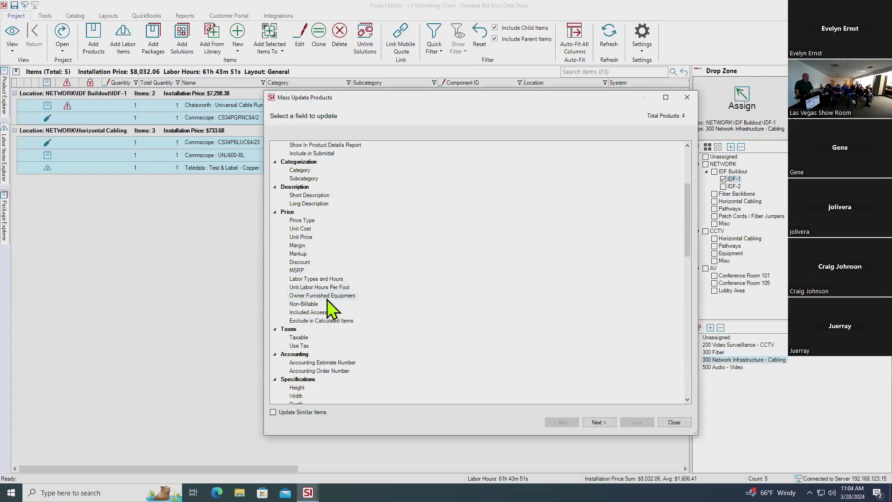
pyautogui.click(304, 337)
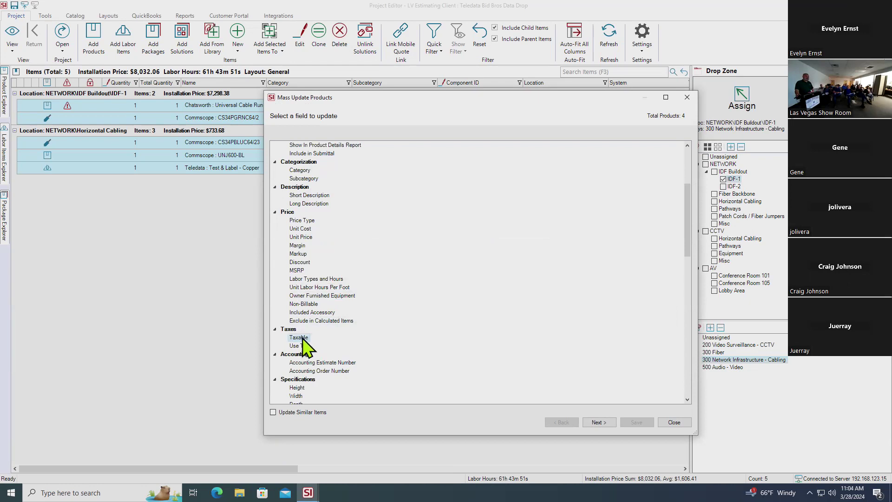
pyautogui.doubleClick(301, 337)
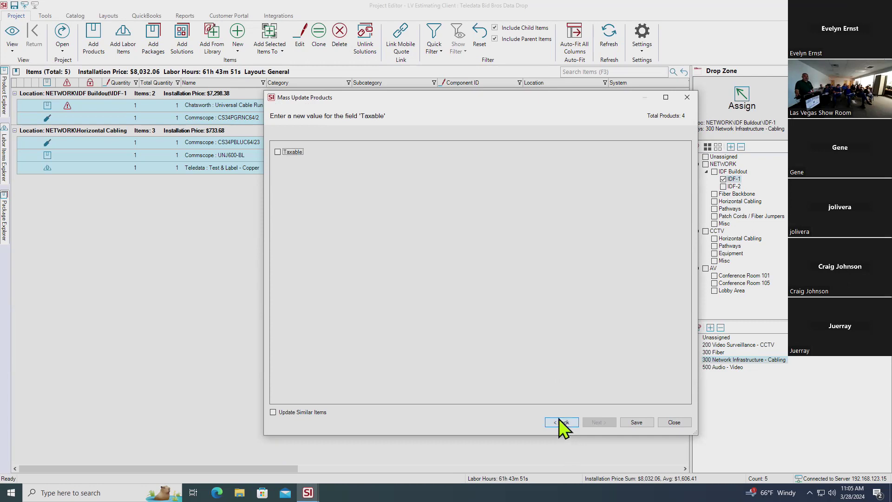
pyautogui.click(627, 421)
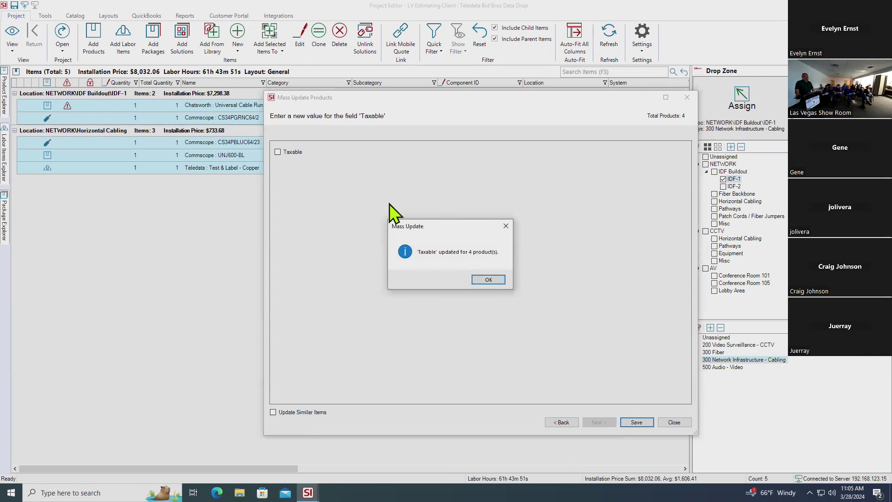
pyautogui.press('Return')
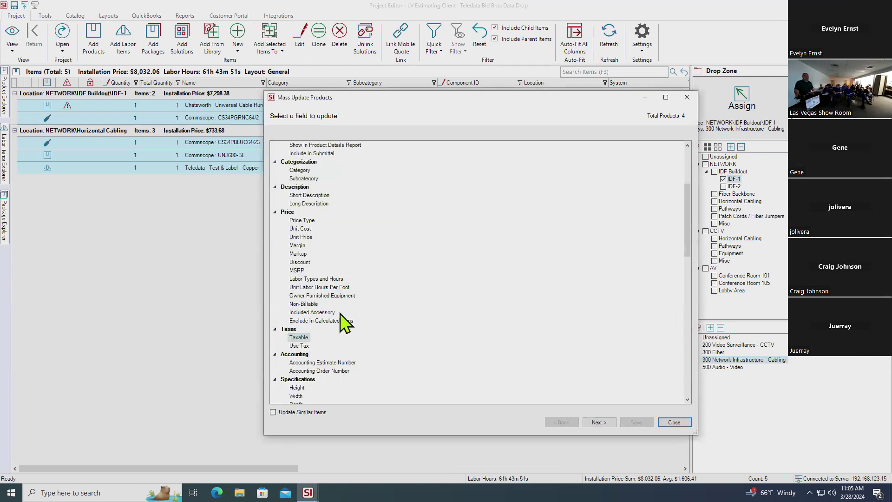
# Mass-update all four products to the 10% Use Tax, removing sales tax, then close the window
pyautogui.click(304, 346)
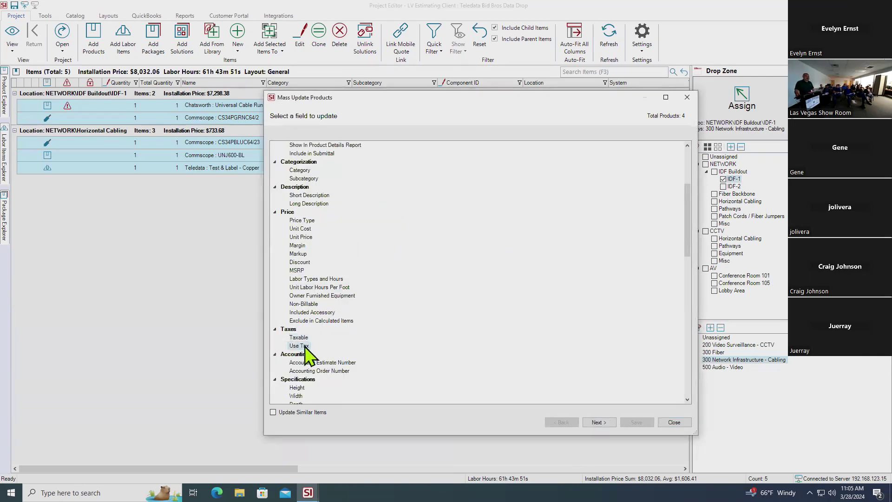
pyautogui.doubleClick(300, 346)
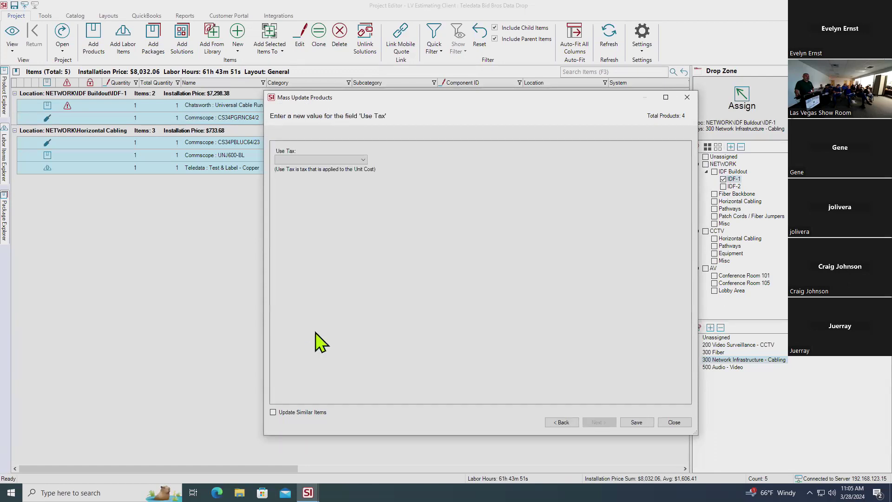
pyautogui.click(363, 160)
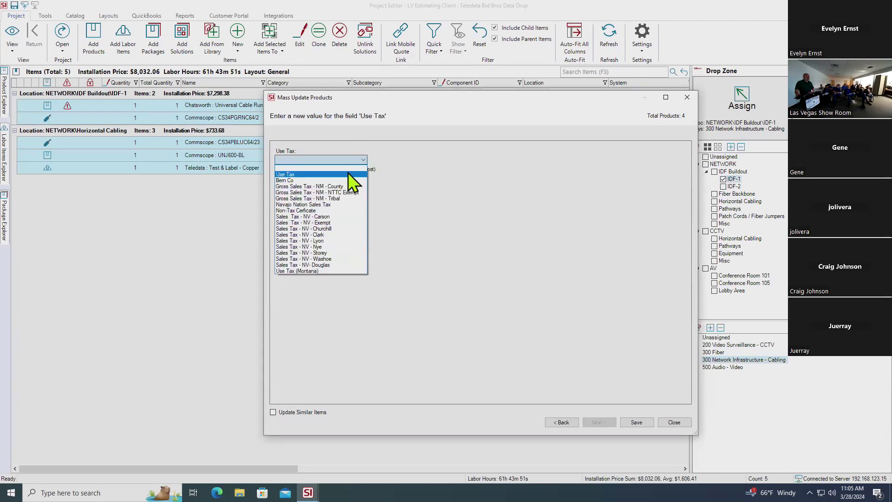
pyautogui.click(348, 175)
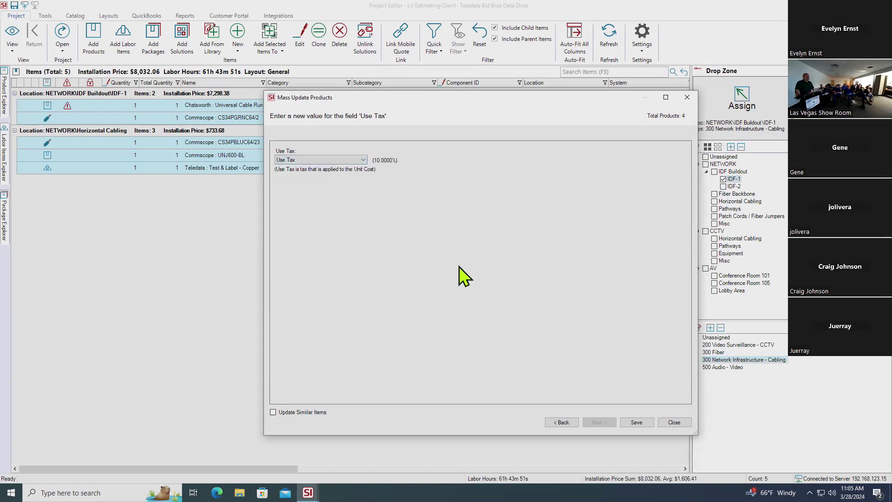
pyautogui.click(633, 422)
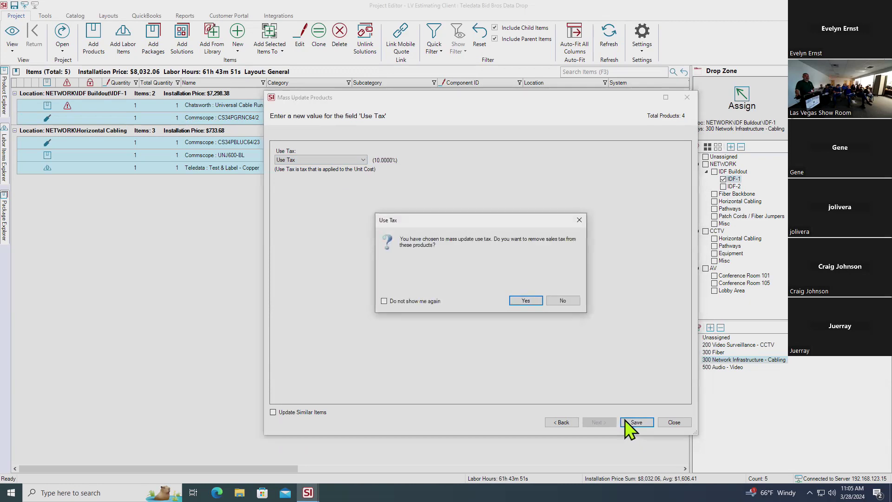
pyautogui.click(529, 301)
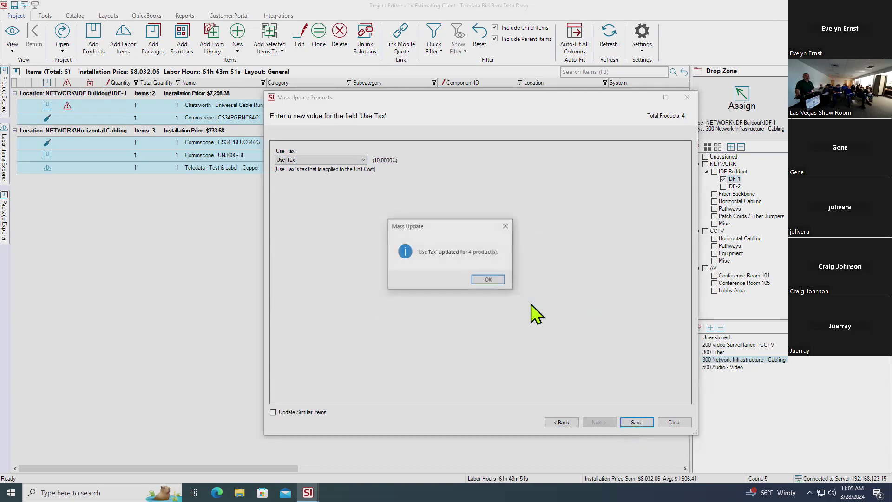
pyautogui.click(488, 278)
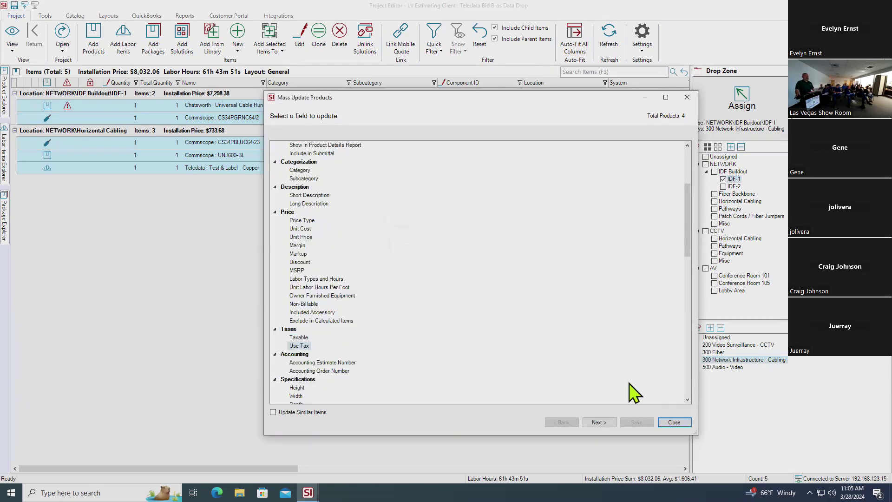
pyautogui.click(673, 422)
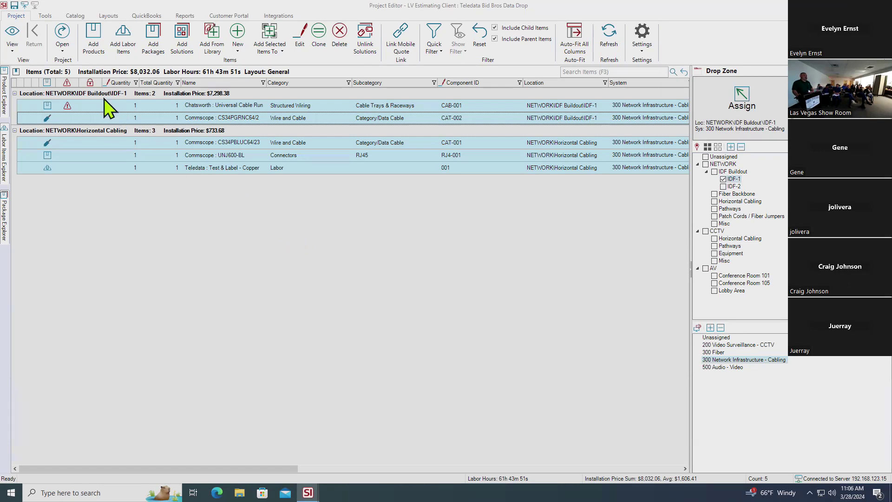
# Drop down the project View list from the Project ribbon
pyautogui.click(19, 49)
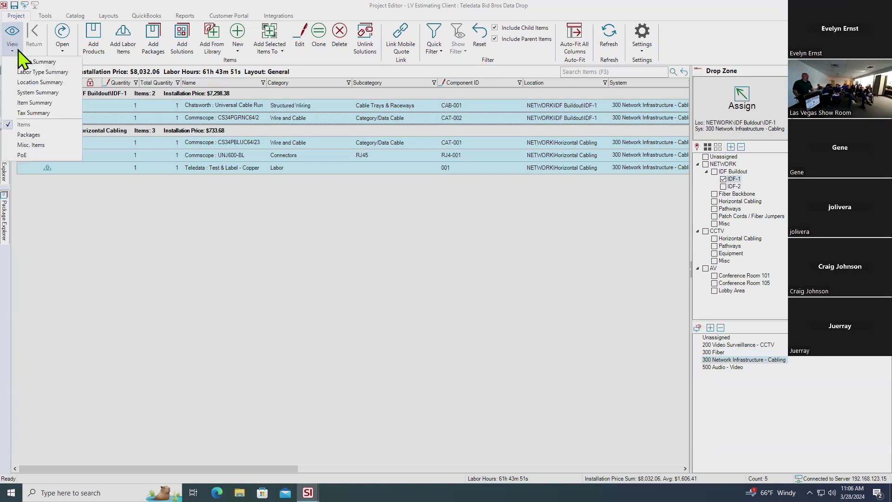
# Switch to the Phase Summary, with 02-Rough-In at $7,761.60, and bring up the Settings list
pyautogui.click(38, 62)
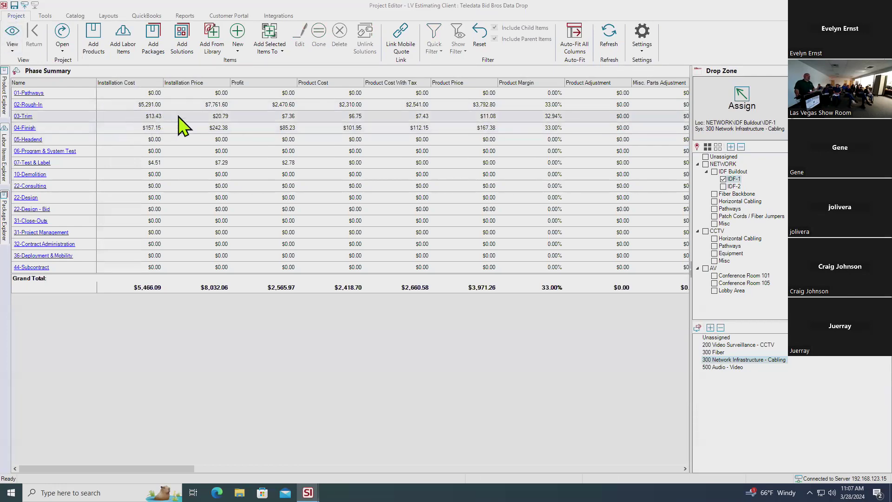
pyautogui.click(645, 55)
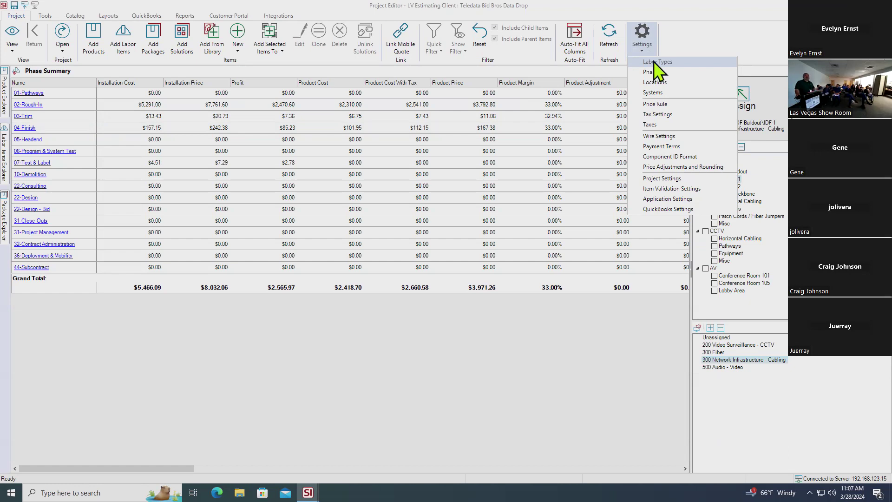
# In Manage Project Labor Types, set the 02-Rough-In base labor price to 75.00 per hour
pyautogui.click(655, 61)
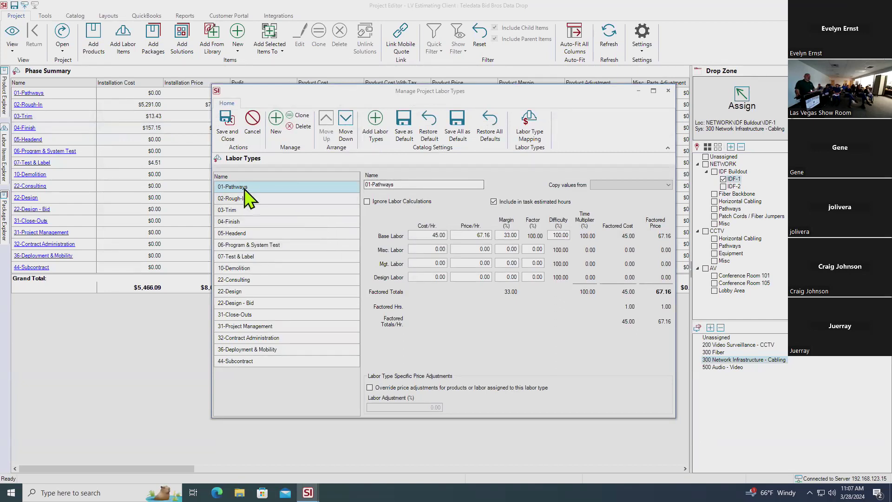
pyautogui.click(325, 198)
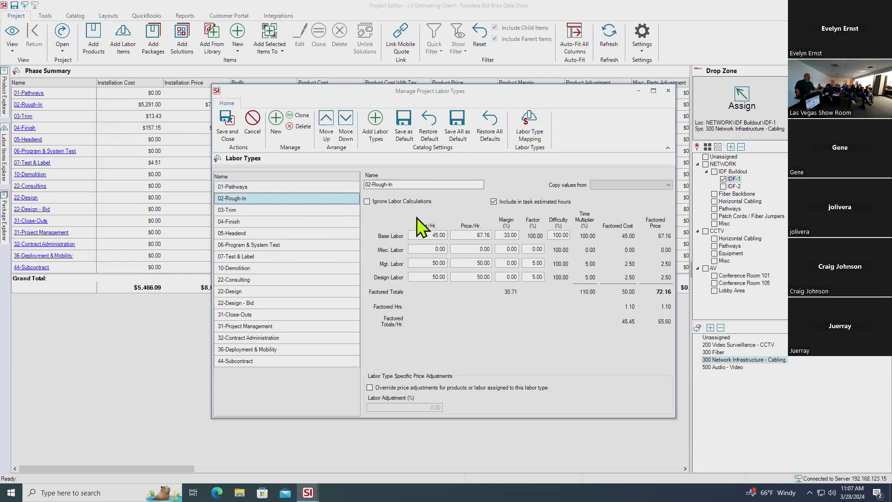
pyautogui.click(477, 235)
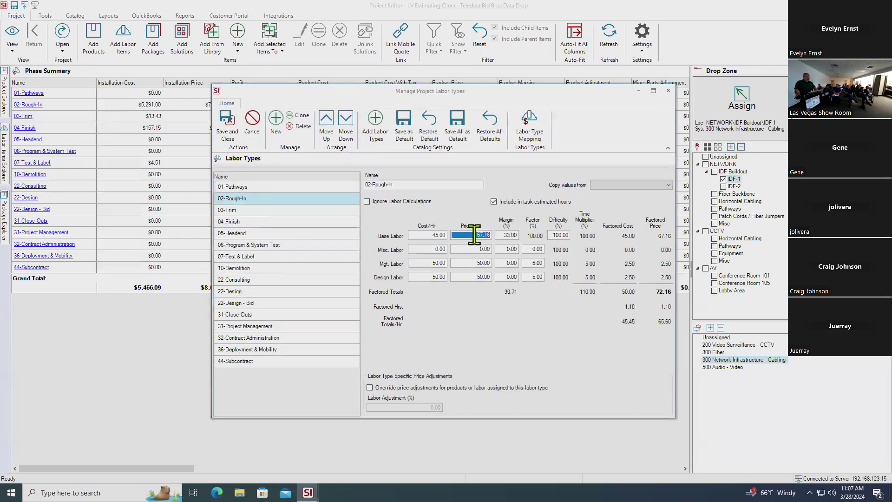
pyautogui.write('75.')
pyautogui.press('BackSpace')
pyautogui.press('BackSpace')
pyautogui.press('Tab')
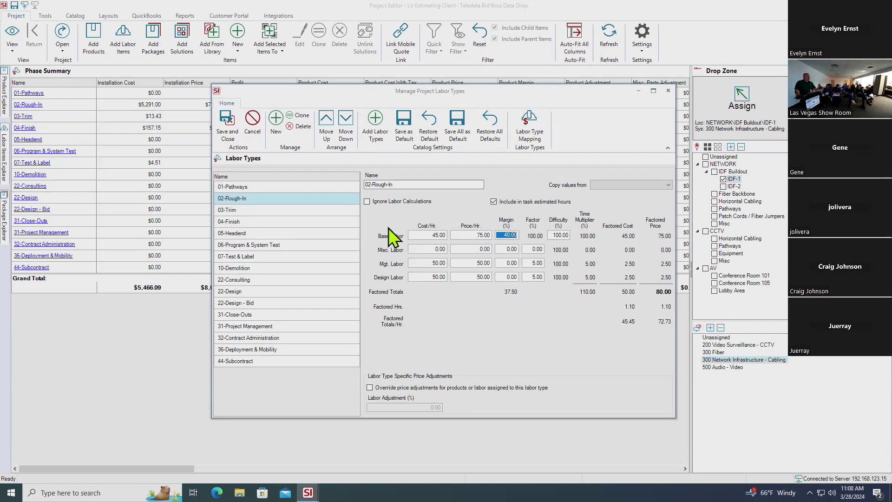
# Set the 02-Rough-In base labor cost to 95.71 per hour, making the price 159.52
pyautogui.click(311, 191)
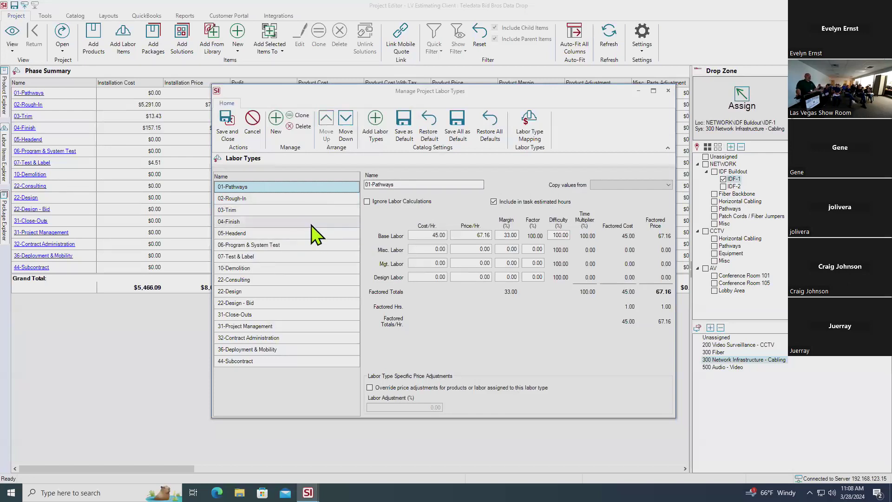
pyautogui.click(299, 200)
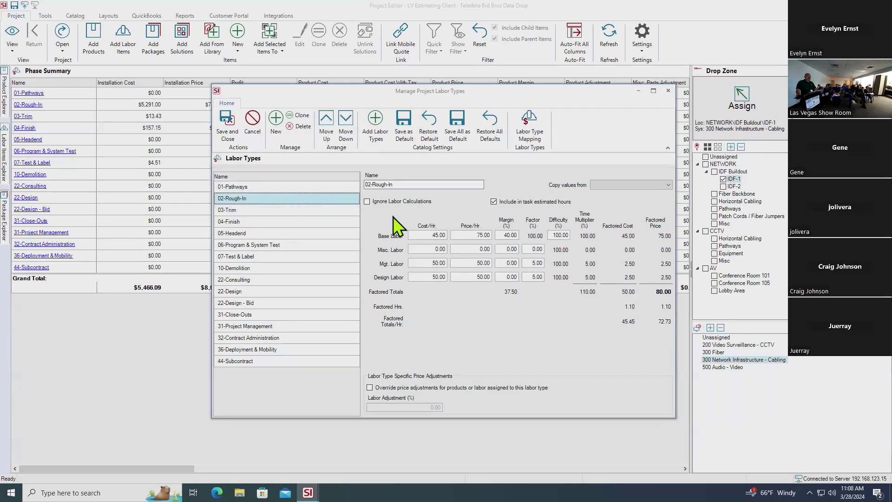
pyautogui.click(425, 234)
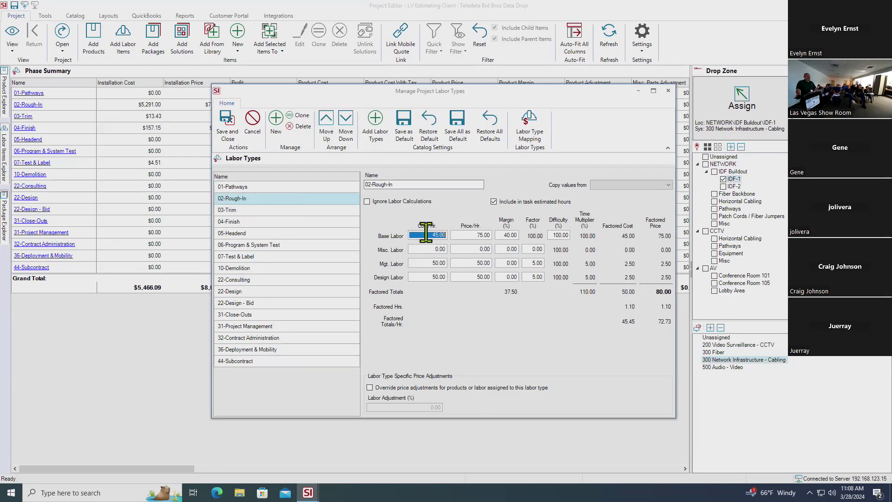
pyautogui.write('95.71')
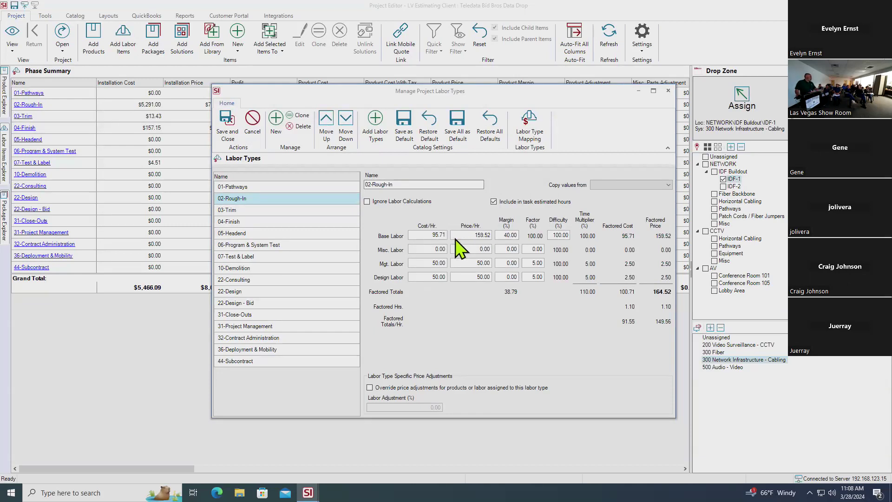
pyautogui.press('Tab')
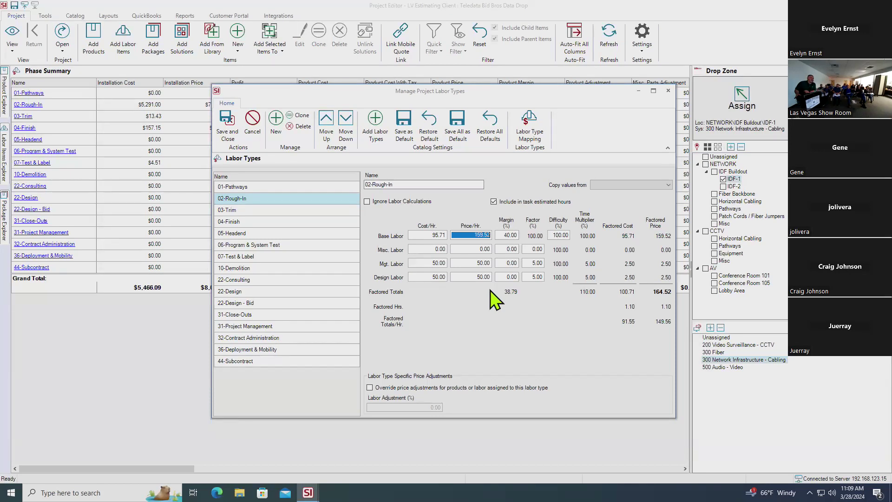
# Review rates for 03-Trim through 07-Test & Label, ending on 07-Test & Label at $45.00 cost
pyautogui.click(271, 208)
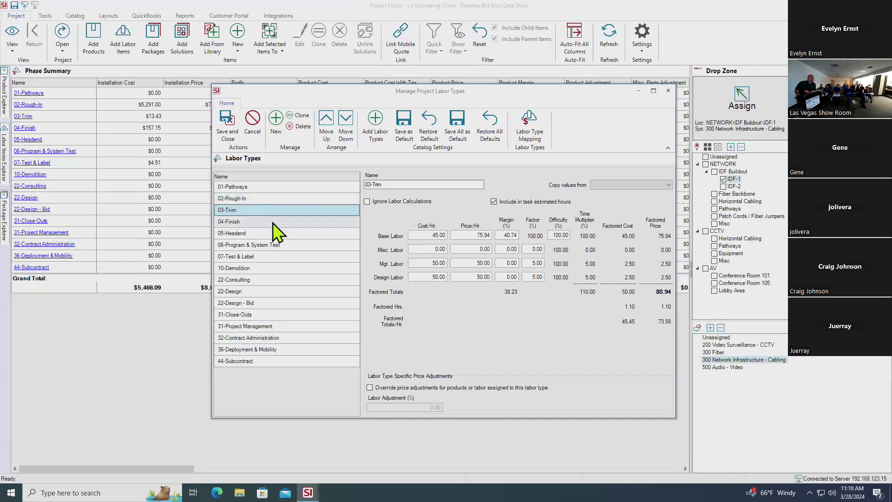
pyautogui.click(273, 222)
pyautogui.click(277, 234)
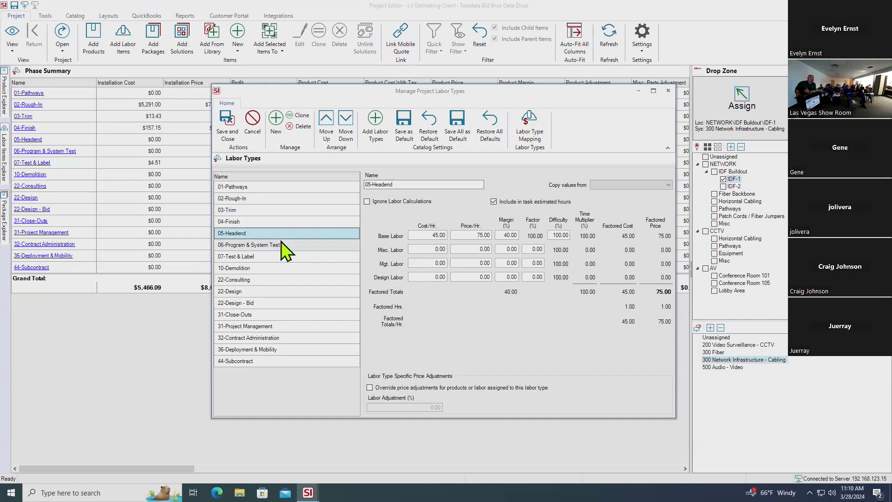
pyautogui.click(287, 247)
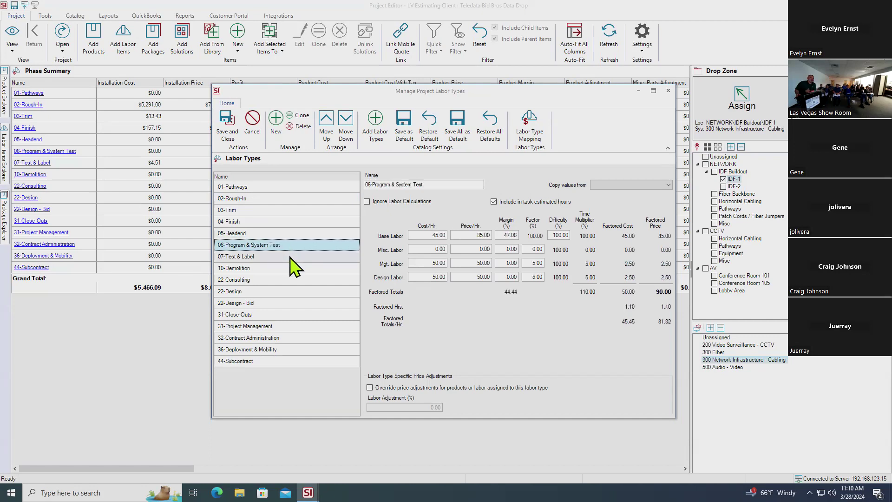
pyautogui.click(288, 256)
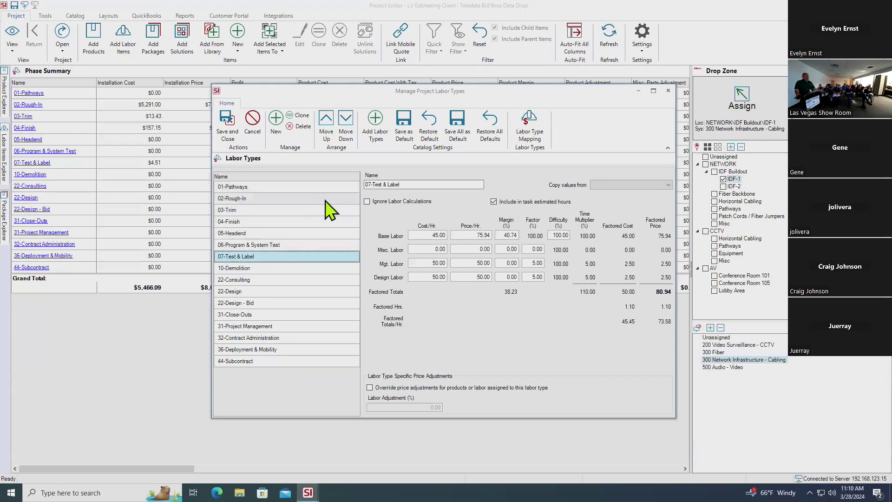
# Close the labor types manager and switch the project view back to the five-item list
pyautogui.click(668, 90)
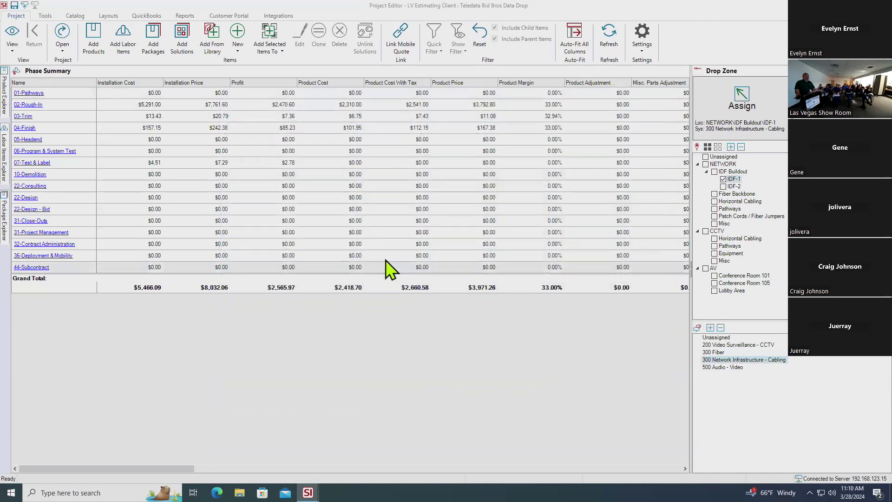
pyautogui.click(13, 47)
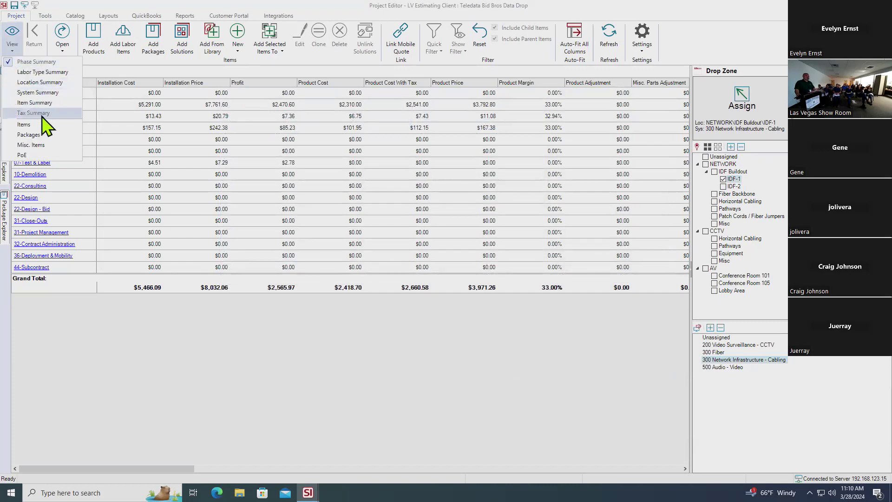
pyautogui.click(28, 125)
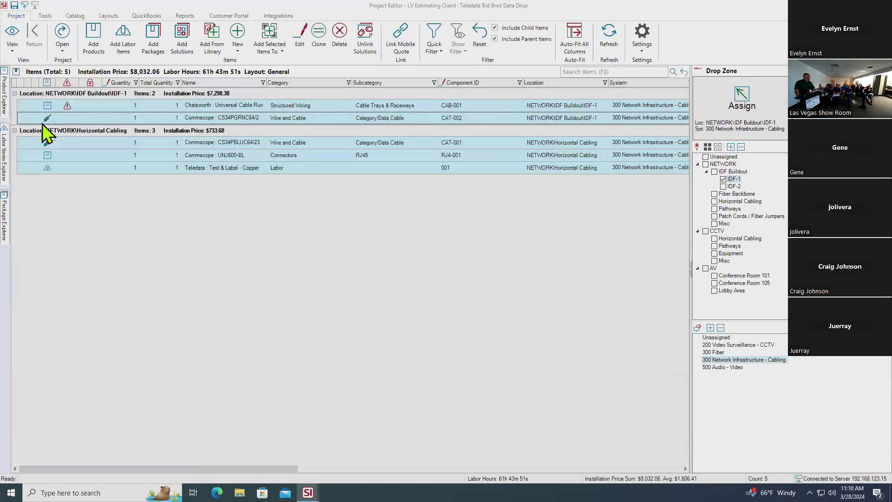
pyautogui.moveTo(69, 110)
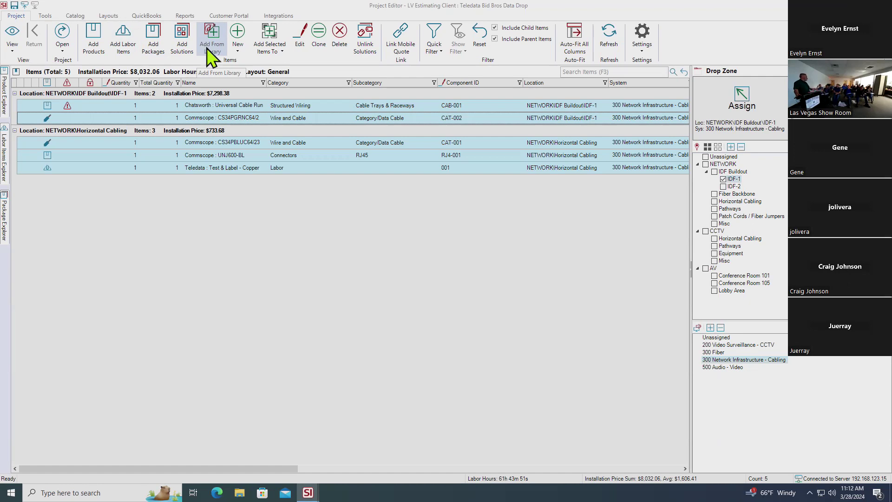
# Choose Product from the New dropdown to get a blank New Product form
pyautogui.click(237, 50)
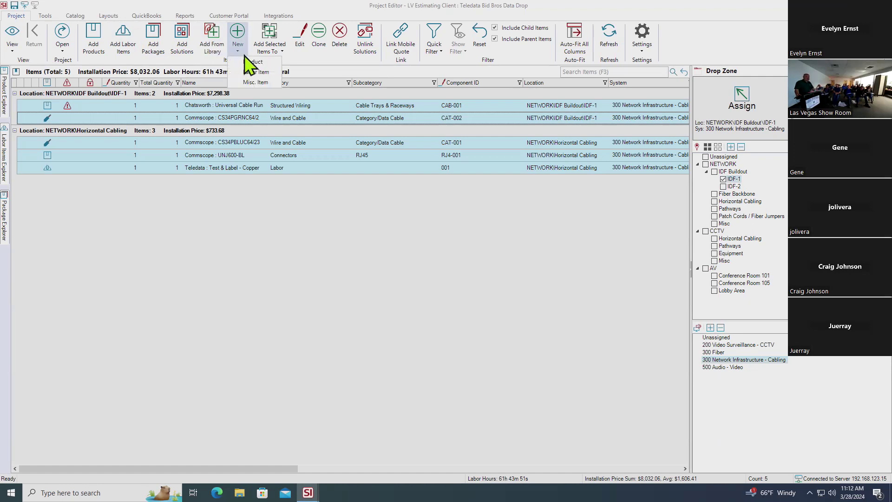
pyautogui.click(270, 61)
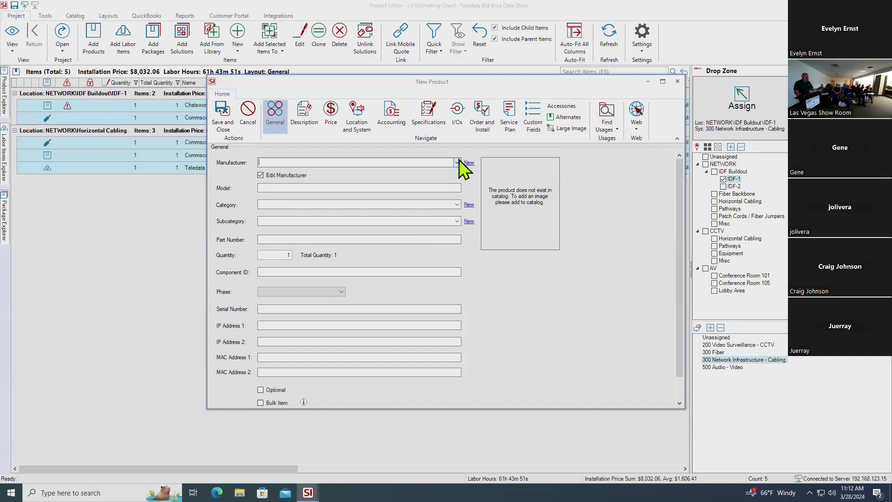
# Enter Commscope as the new product's manufacturer, picking it from the autocomplete suggestions
pyautogui.click(457, 162)
pyautogui.scroll(-15, 400, 216)
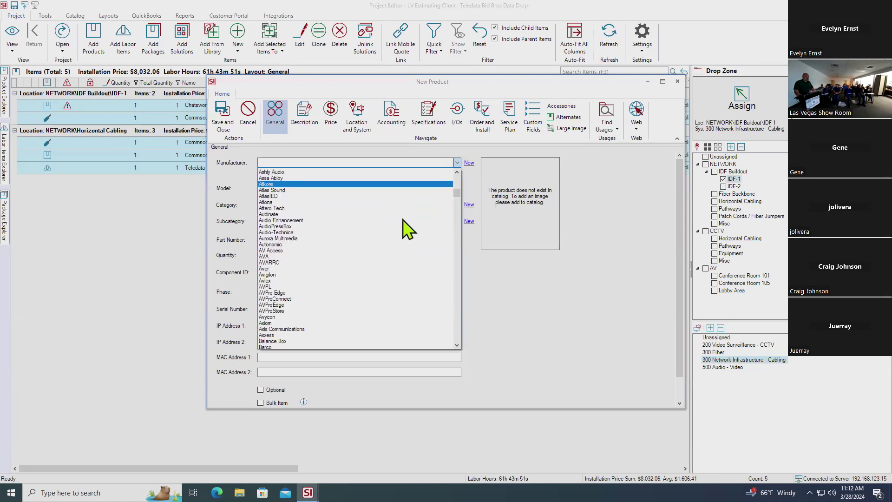
pyautogui.scroll(-3, 408, 228)
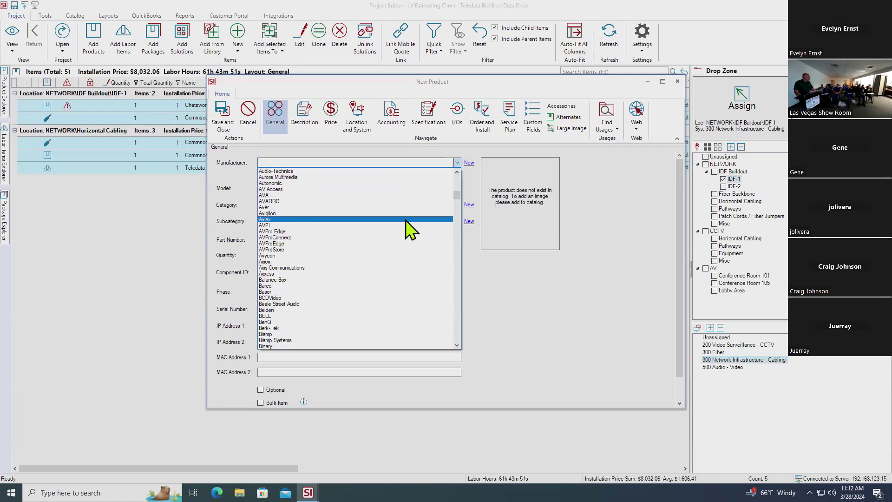
pyautogui.click(370, 159)
pyautogui.write('cf')
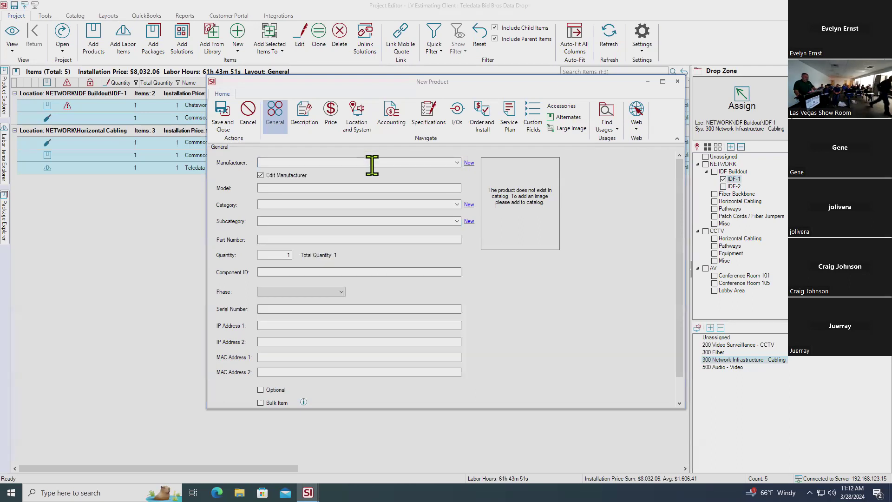
pyautogui.write('op')
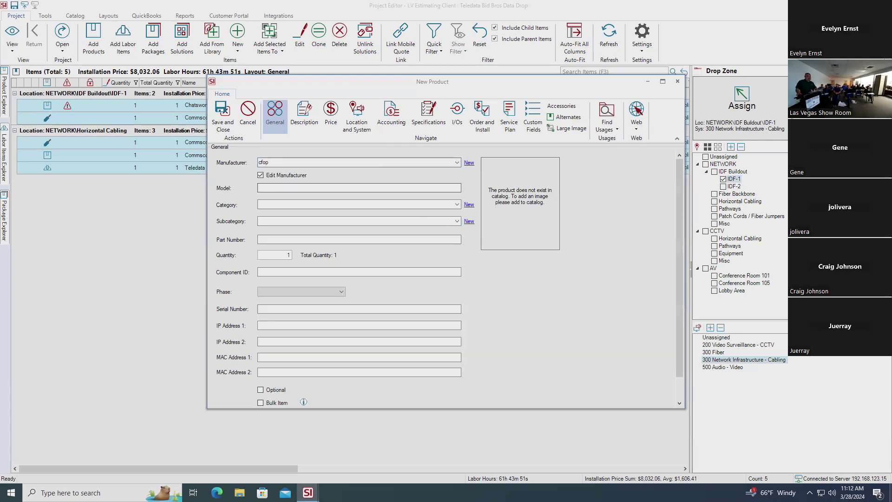
pyautogui.press('BackSpace')
pyautogui.press('BackSpace')
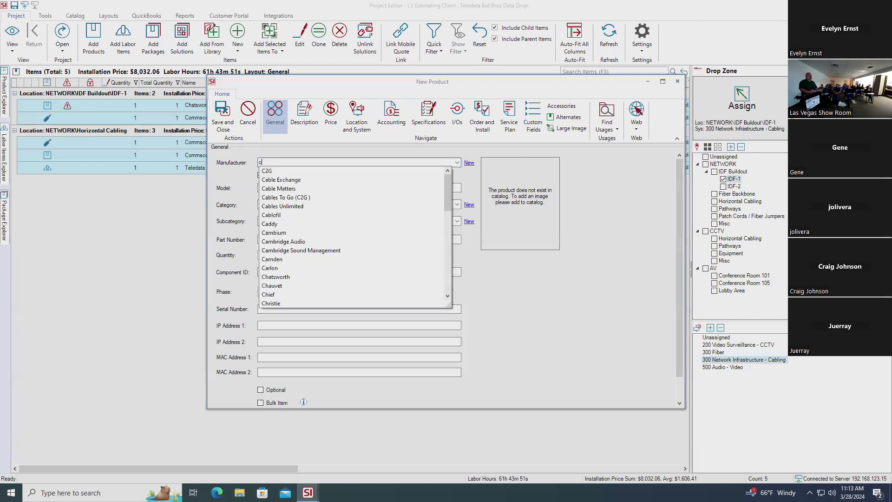
pyautogui.write('ommscd')
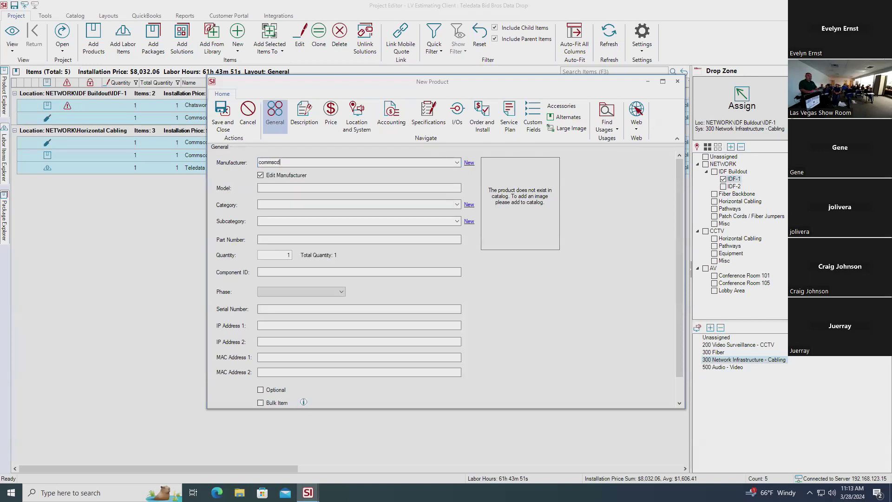
pyautogui.press('BackSpace')
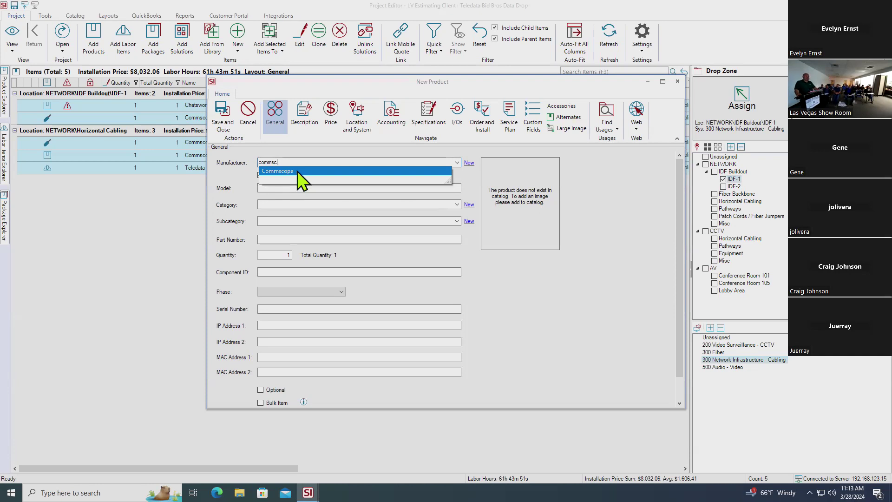
pyautogui.click(298, 172)
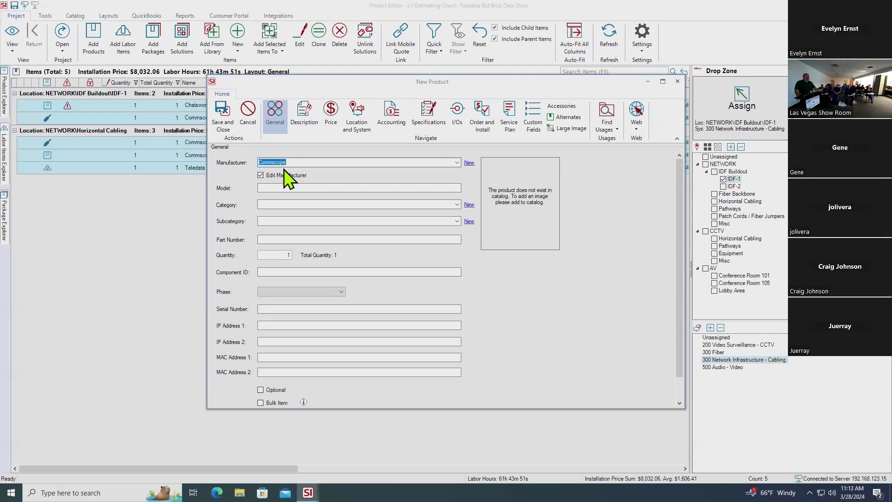
pyautogui.click(308, 187)
# Set the product category to Wire and Cable and the subcategory to Category/Data Cable
pyautogui.write('cs34p pk')
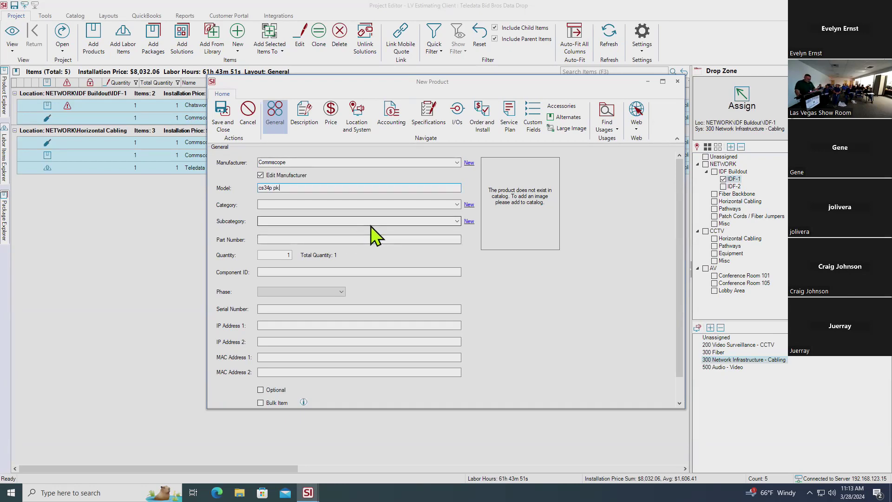
pyautogui.click(457, 204)
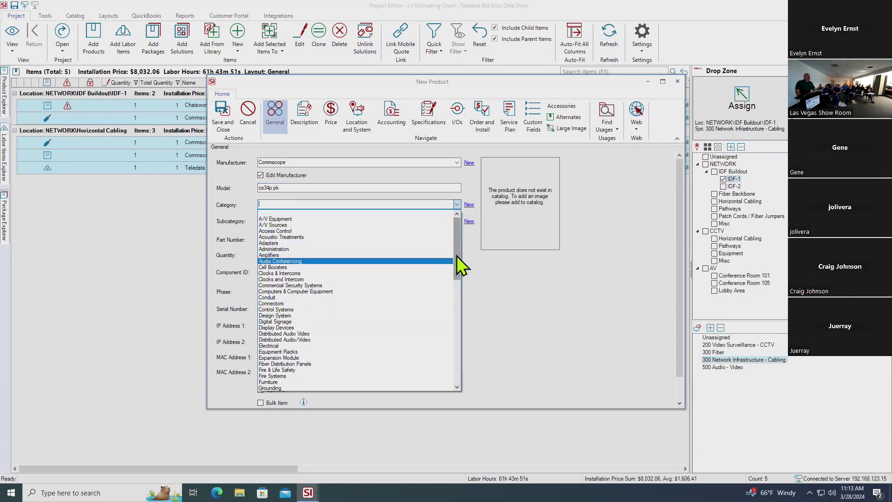
pyautogui.moveTo(456, 256); pyautogui.dragTo(476, 370)
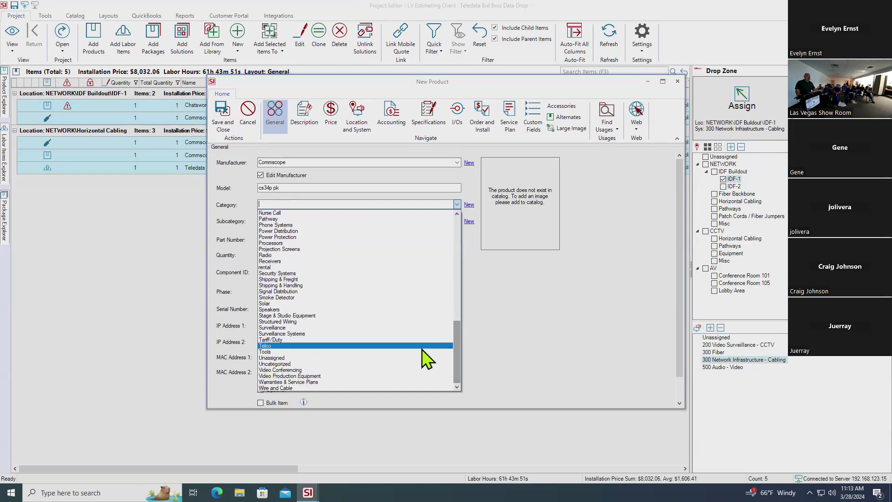
pyautogui.click(396, 388)
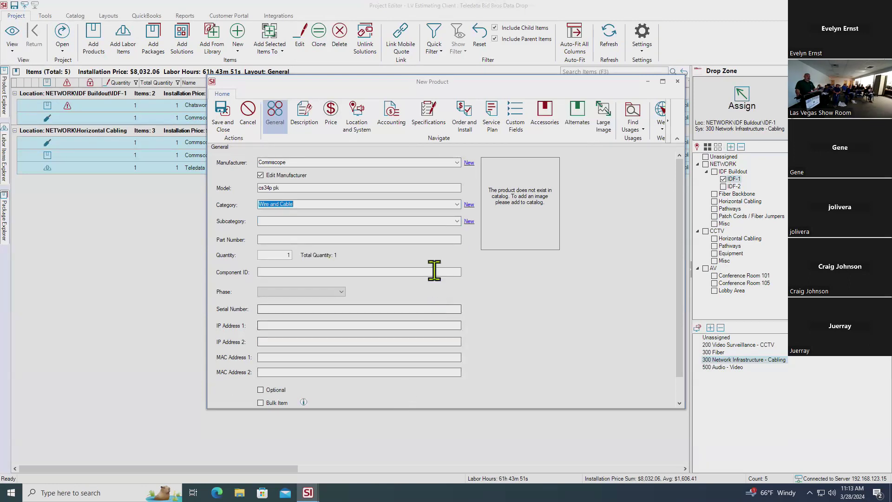
pyautogui.click(456, 221)
pyautogui.click(456, 222)
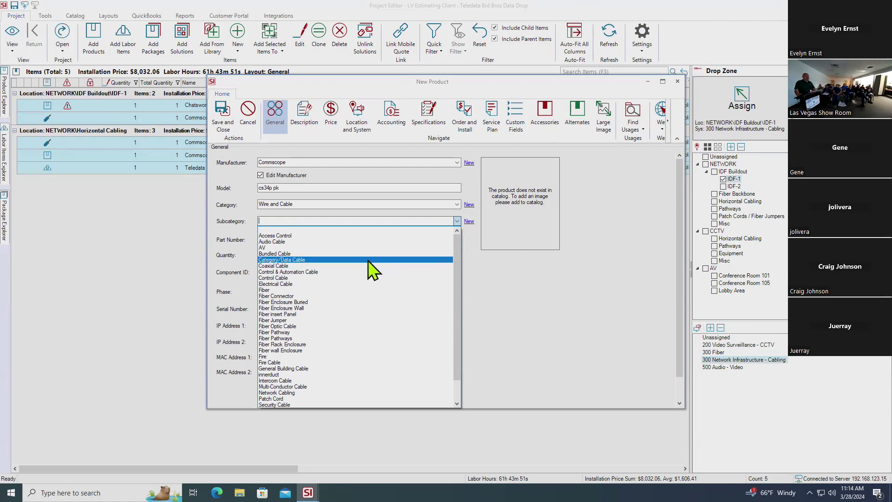
pyautogui.click(369, 260)
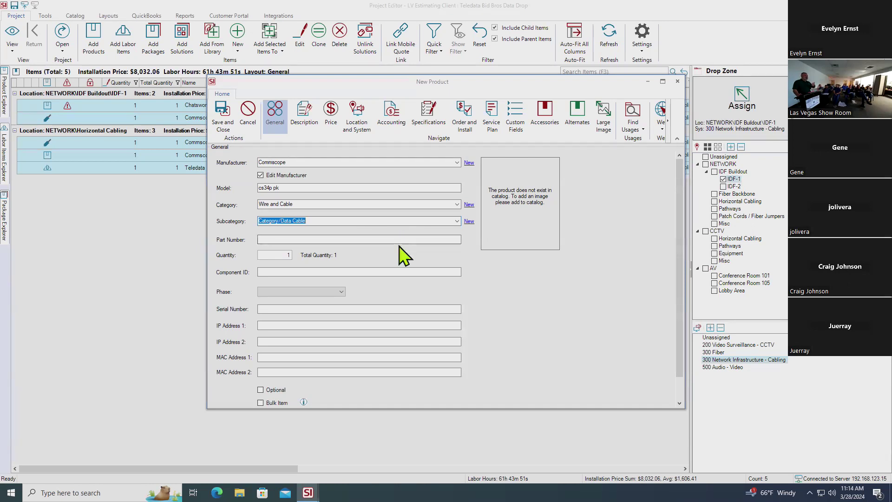
# Mark the cable as a bulk item in phase 02-Rough-In and show its Description page
pyautogui.click(397, 239)
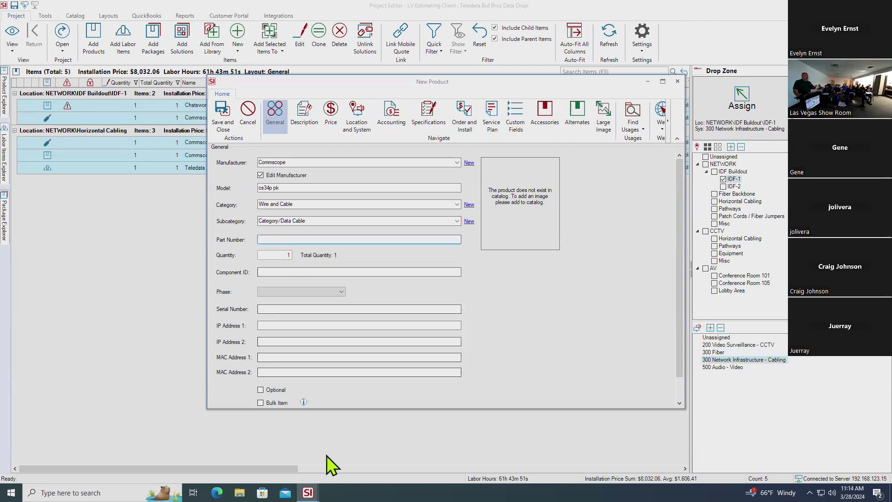
pyautogui.click(260, 402)
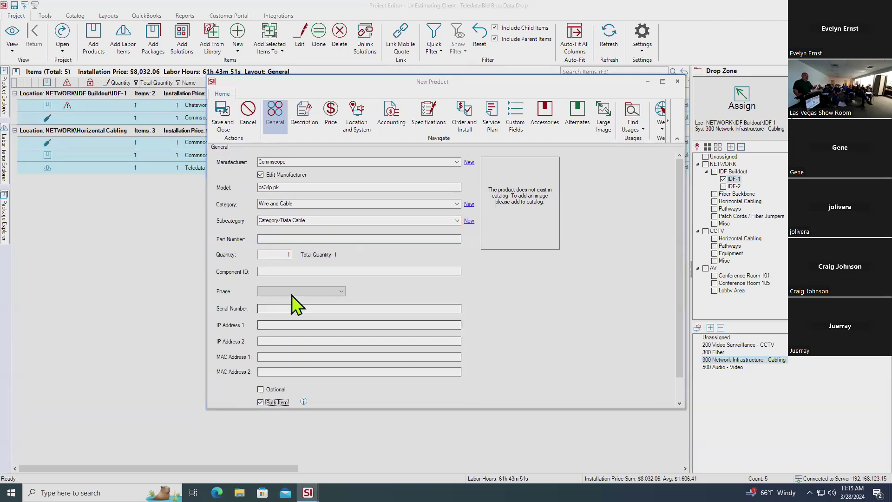
pyautogui.click(341, 291)
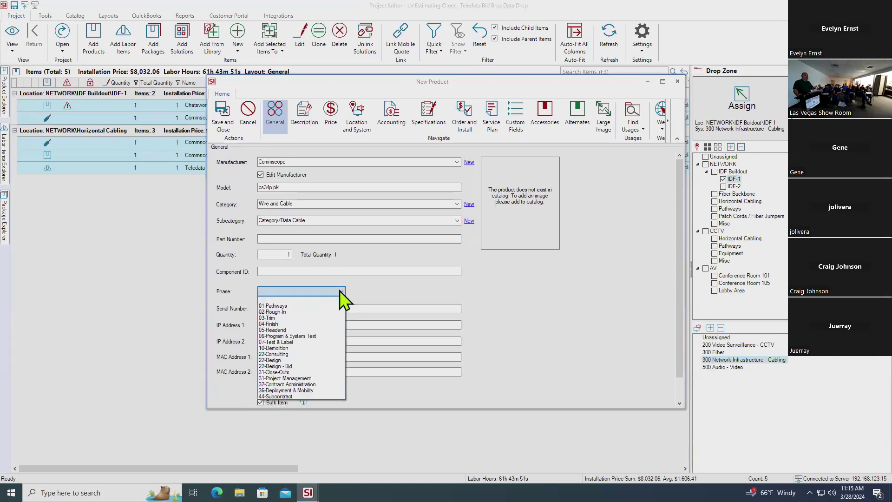
pyautogui.click(318, 312)
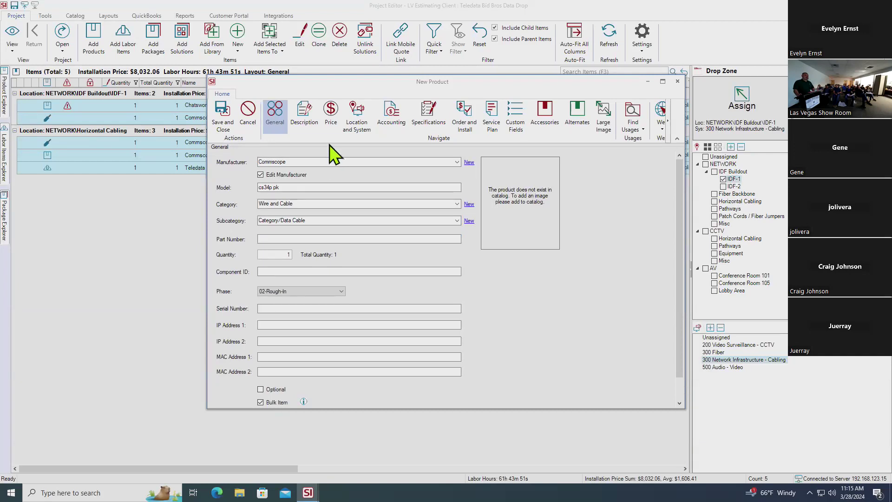
pyautogui.click(301, 120)
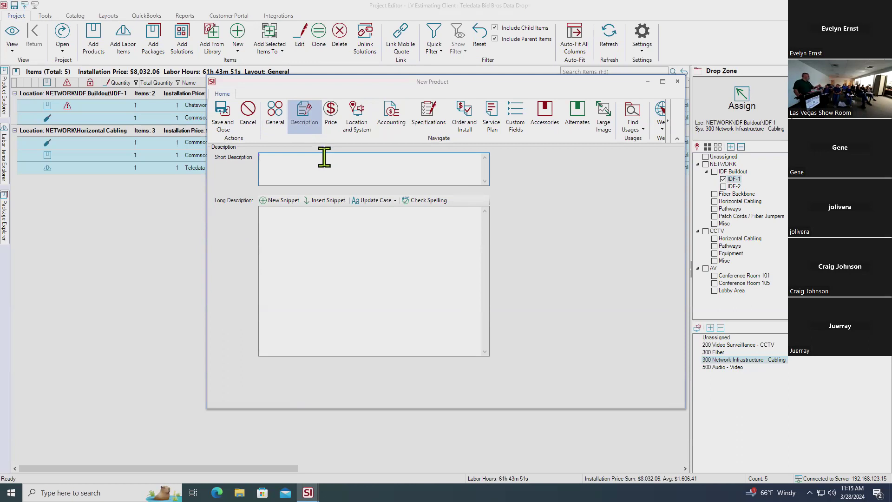
# Price the cable at unit cost .265 with a 33% margin
pyautogui.click(330, 122)
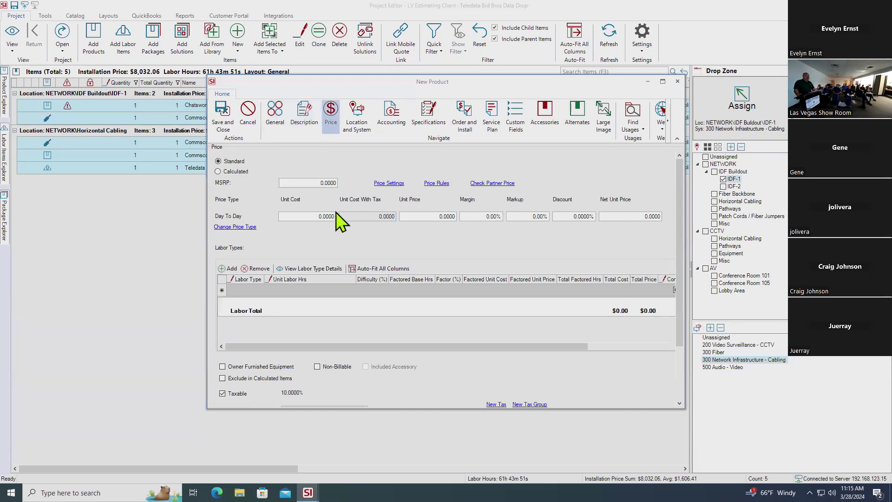
pyautogui.click(309, 216)
pyautogui.press('BackSpace')
pyautogui.write('.265')
pyautogui.press('Tab')
pyautogui.press('Tab')
pyautogui.press('Tab')
pyautogui.write('33')
# Add a 02-Rough-In labor row of 0h 0m 18s per unit
pyautogui.click(231, 269)
pyautogui.click(260, 289)
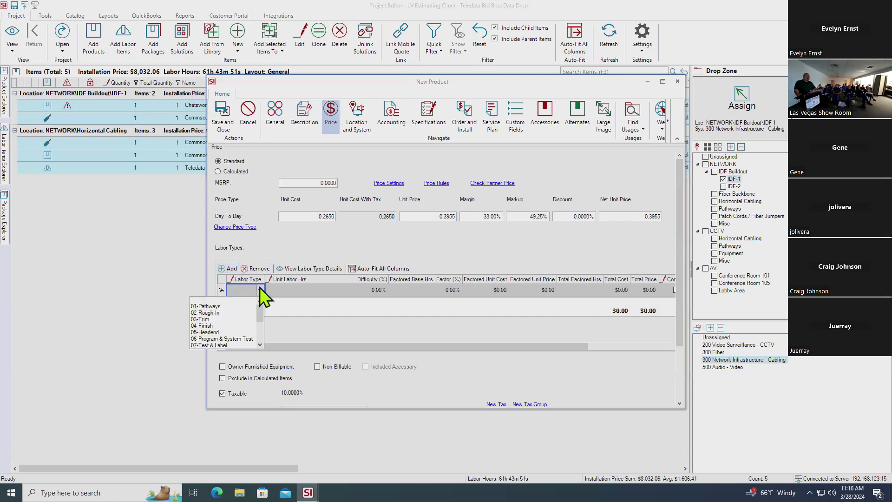
pyautogui.click(251, 316)
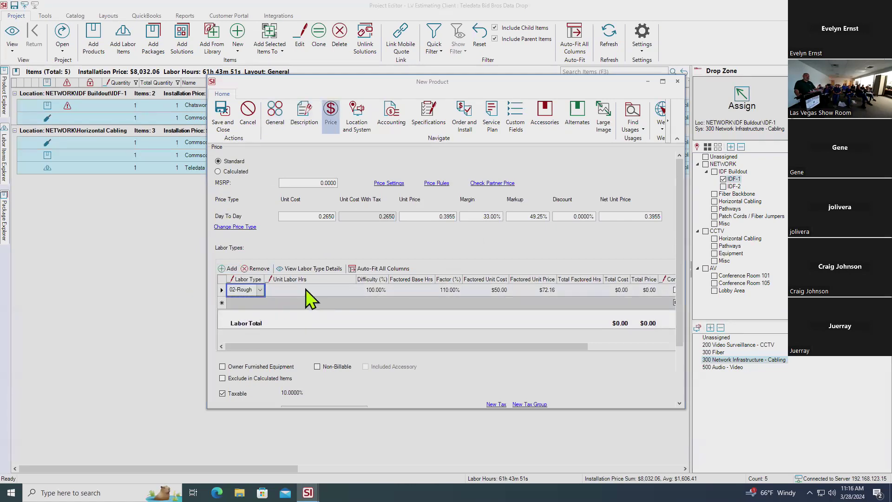
pyautogui.click(306, 291)
pyautogui.click(333, 290)
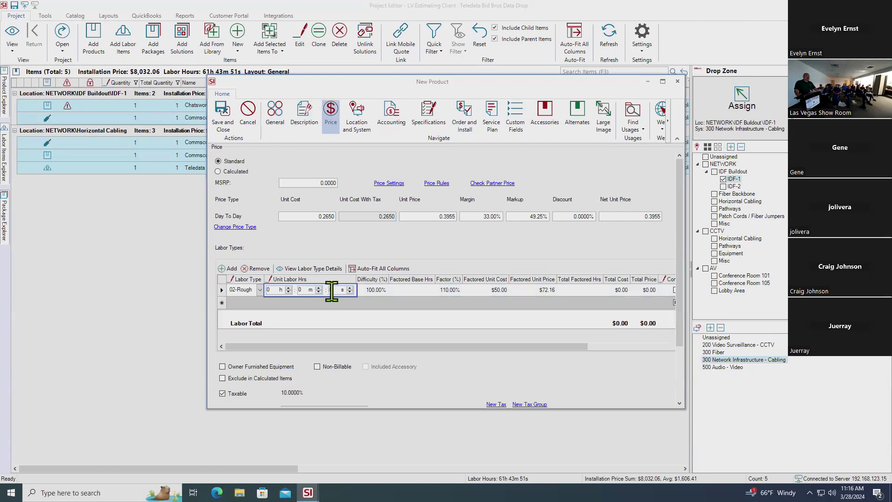
pyautogui.write('18')
pyautogui.click(352, 303)
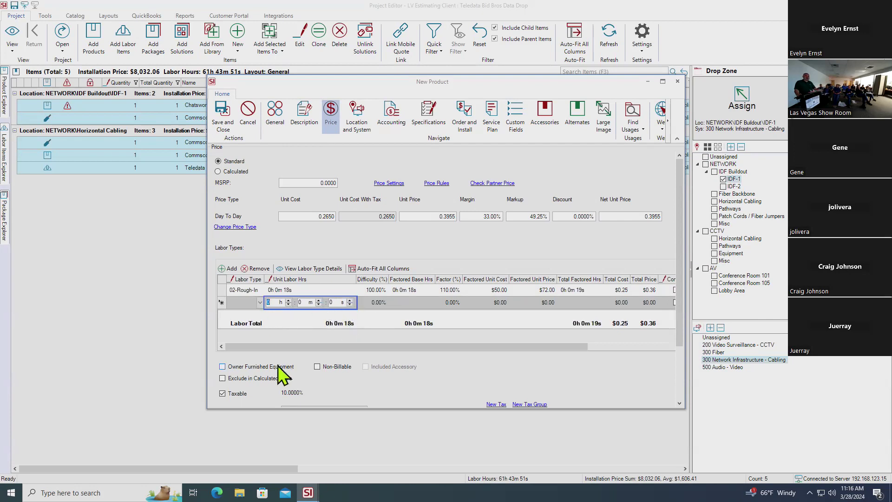
# Make the cable non-taxable and apply a Use Tax instead
pyautogui.click(222, 393)
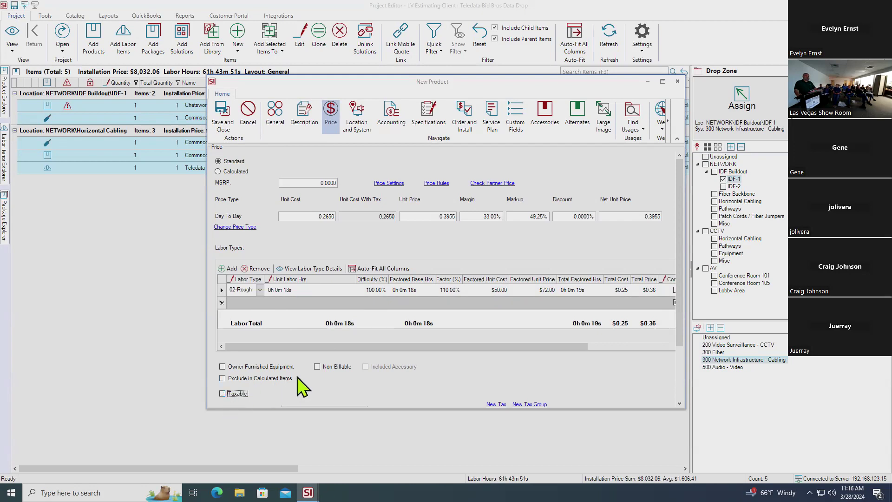
pyautogui.scroll(-2, 302, 383)
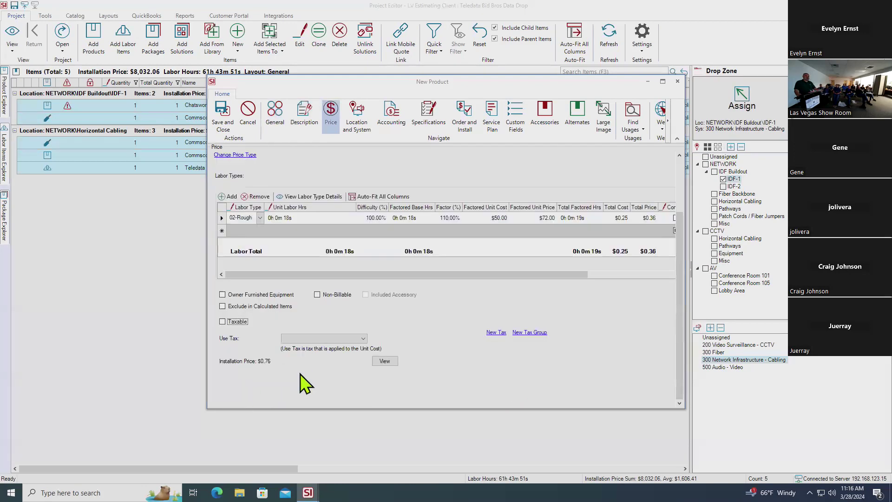
pyautogui.click(329, 337)
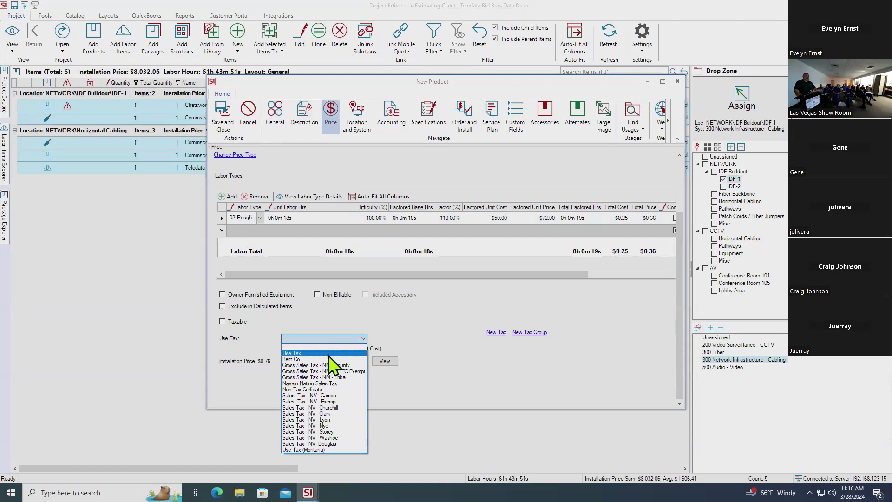
pyautogui.click(329, 354)
pyautogui.scroll(2, 328, 274)
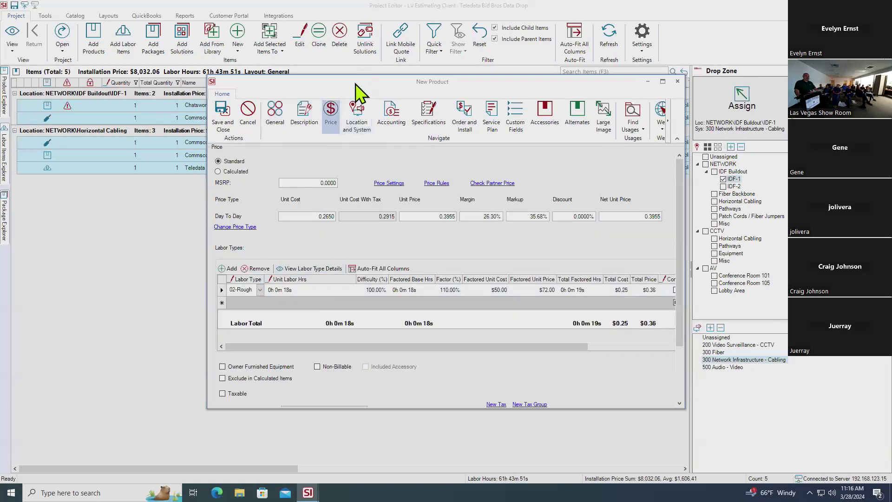
# Assign the cable to the 300 Network Infrastructure - Cabling system
pyautogui.click(357, 115)
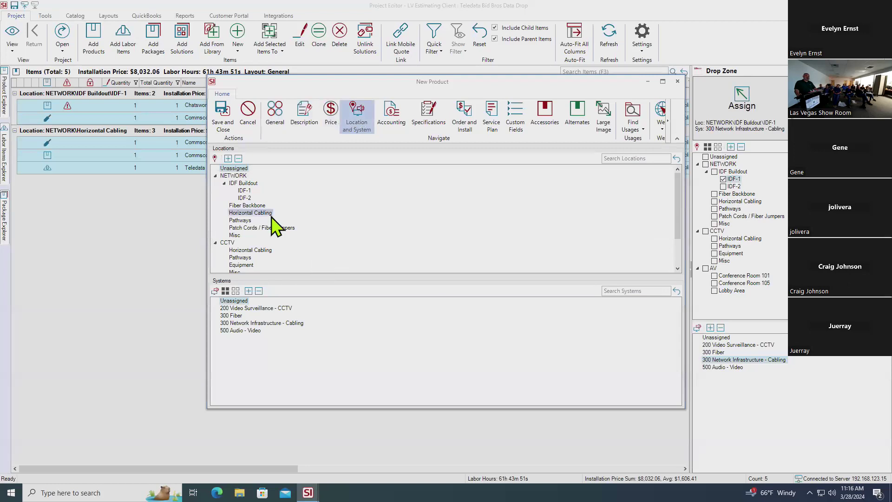
pyautogui.click(290, 321)
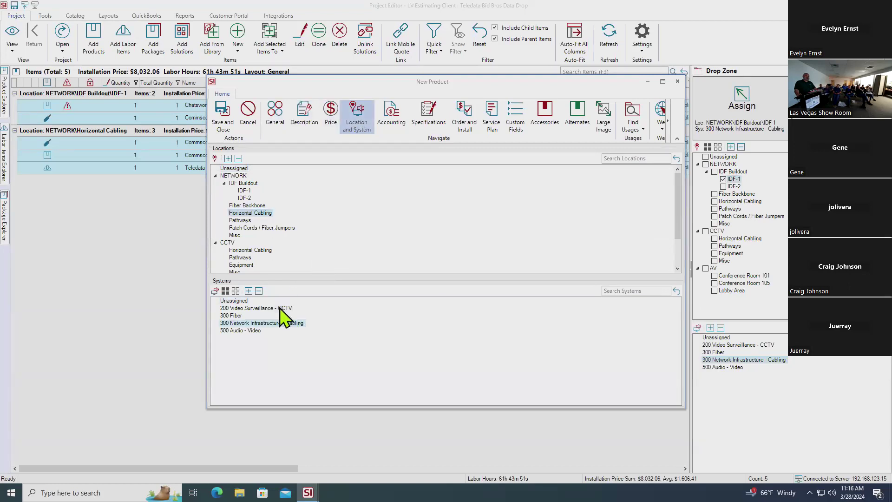
pyautogui.click(392, 115)
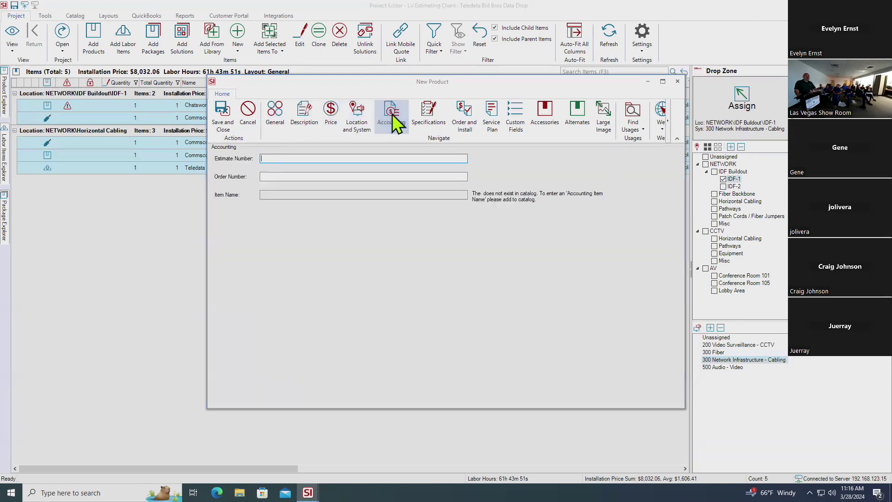
# Mark the cable as bulk wire with a wire length of 10000 feet
pyautogui.click(433, 108)
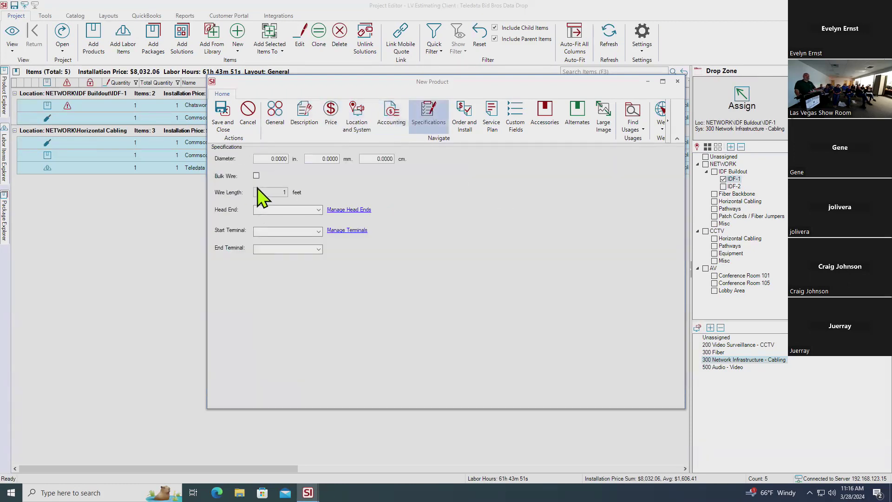
pyautogui.click(256, 176)
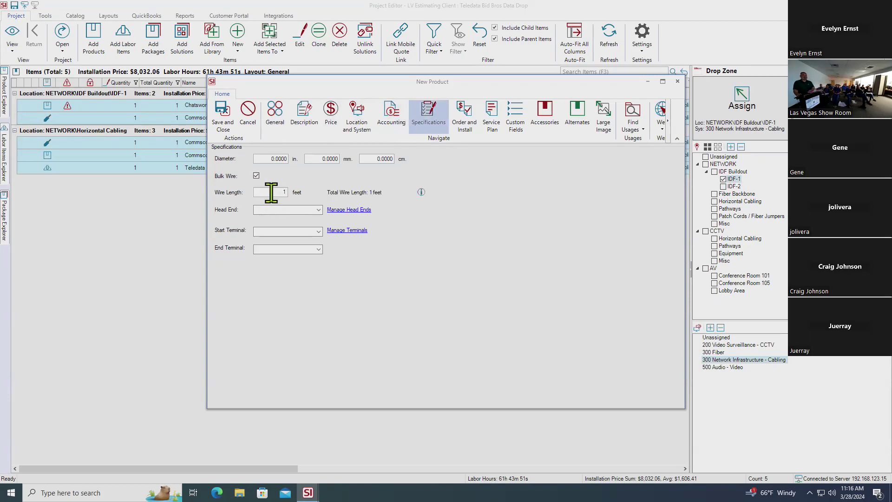
pyautogui.doubleClick(272, 193)
pyautogui.press('BackSpace')
pyautogui.write('10000')
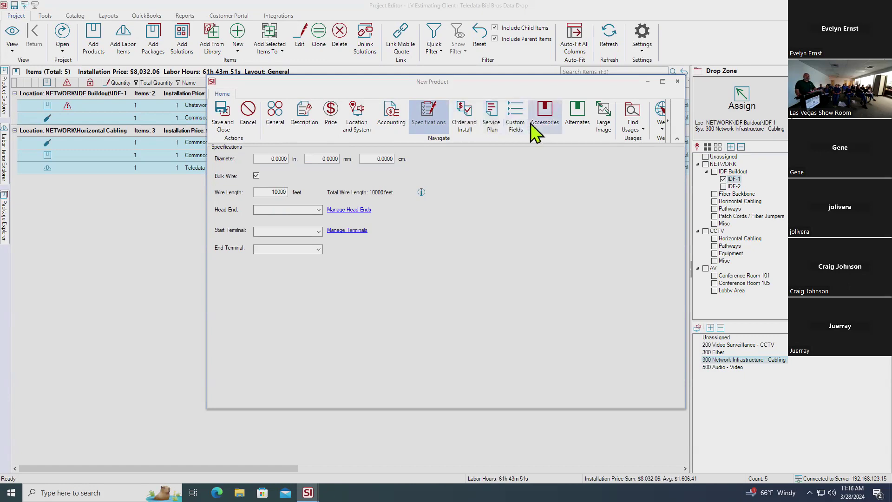
# Set Codale Electric as vendor, review custom fields and accessories, then save and close the cable
pyautogui.click(465, 119)
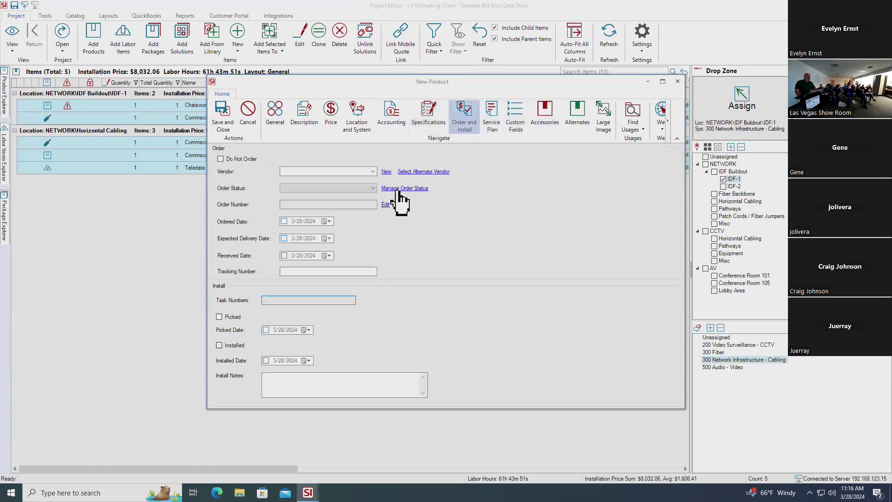
pyautogui.click(373, 172)
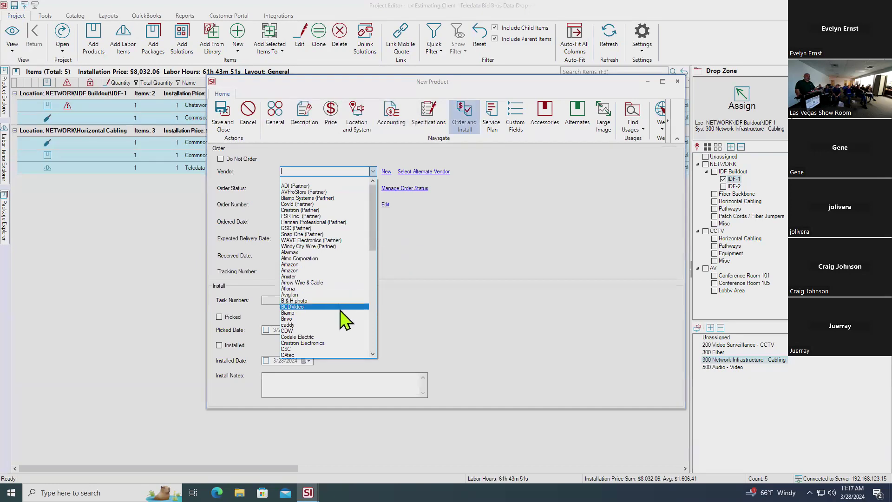
pyautogui.click(343, 336)
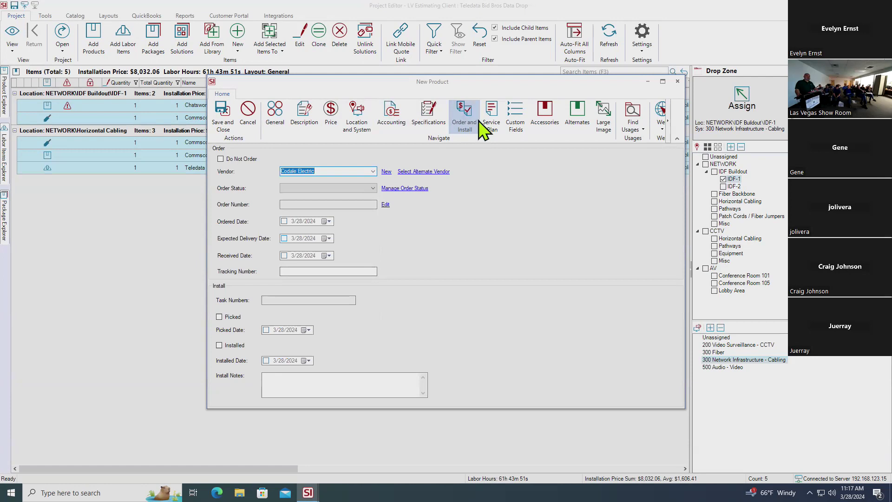
pyautogui.click(513, 107)
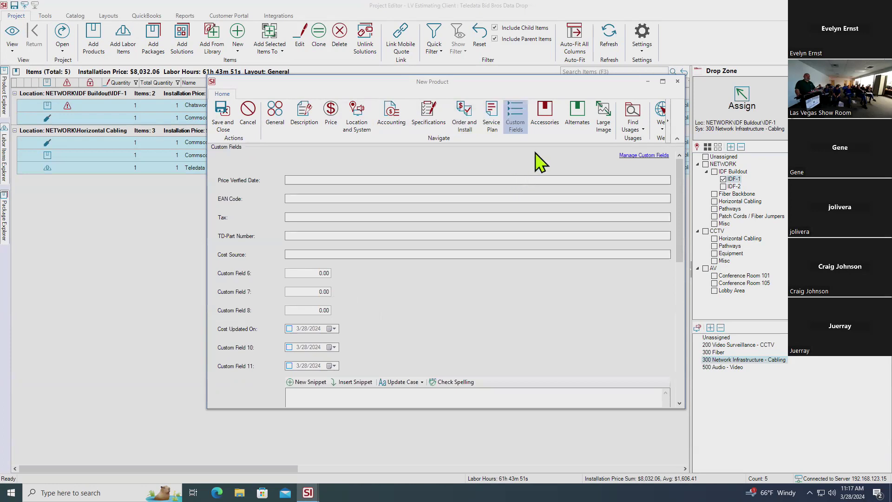
pyautogui.click(543, 112)
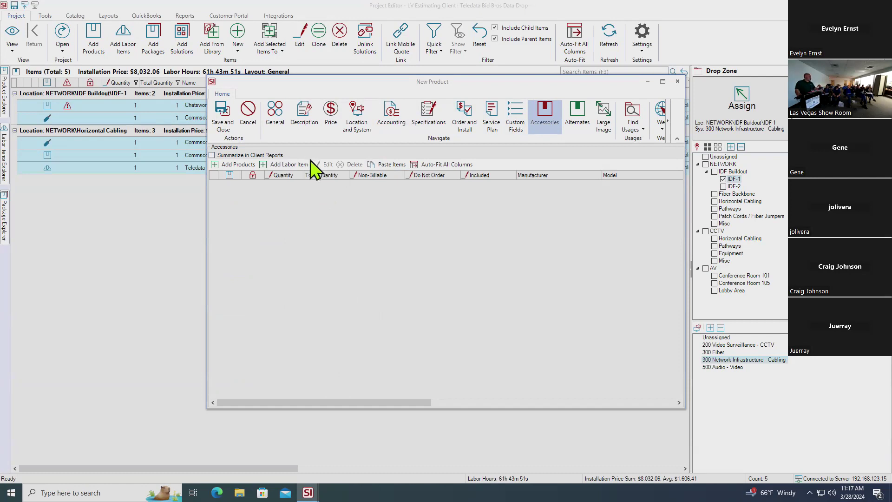
pyautogui.click(222, 117)
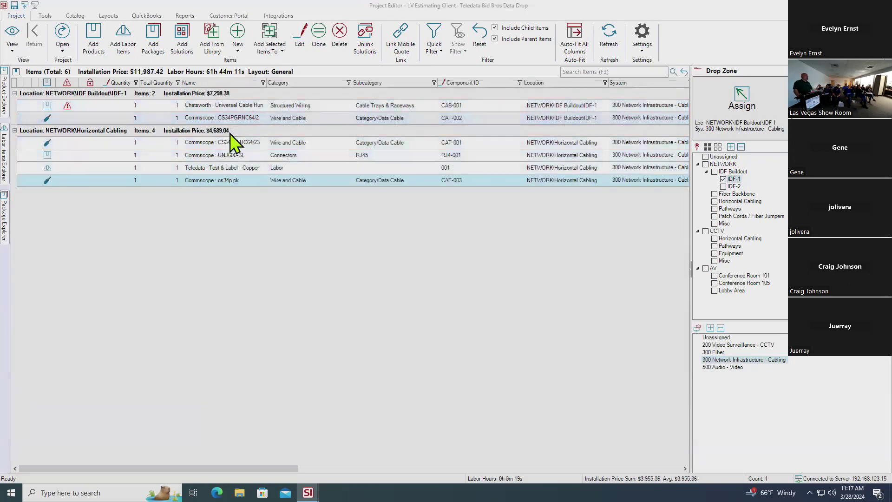